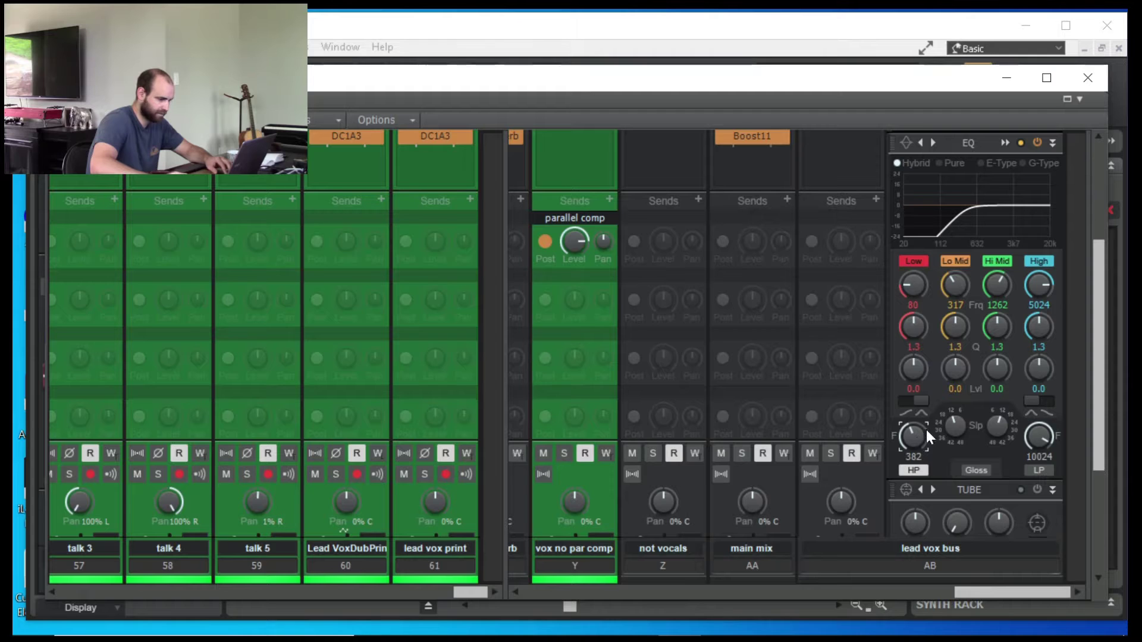
Step: Lower the high-pass frequency in the lead vox bus EQ to 278 Hz and compare the sound with the filter on and off
{"action": "left_click", "coordinate": [919, 472]}
{"action": "left_click", "coordinate": [920, 472]}
{"action": "left_click_drag", "start_coordinate": [914, 437], "coordinate": [914, 450]}
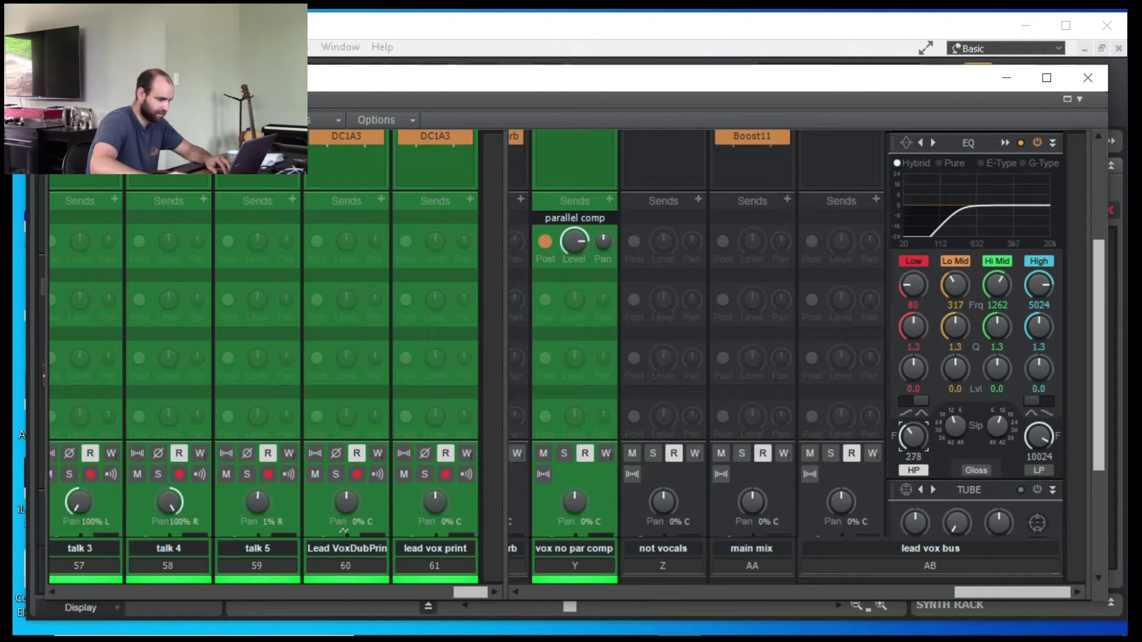
{"action": "left_click", "coordinate": [913, 474]}
{"action": "left_click", "coordinate": [914, 475]}
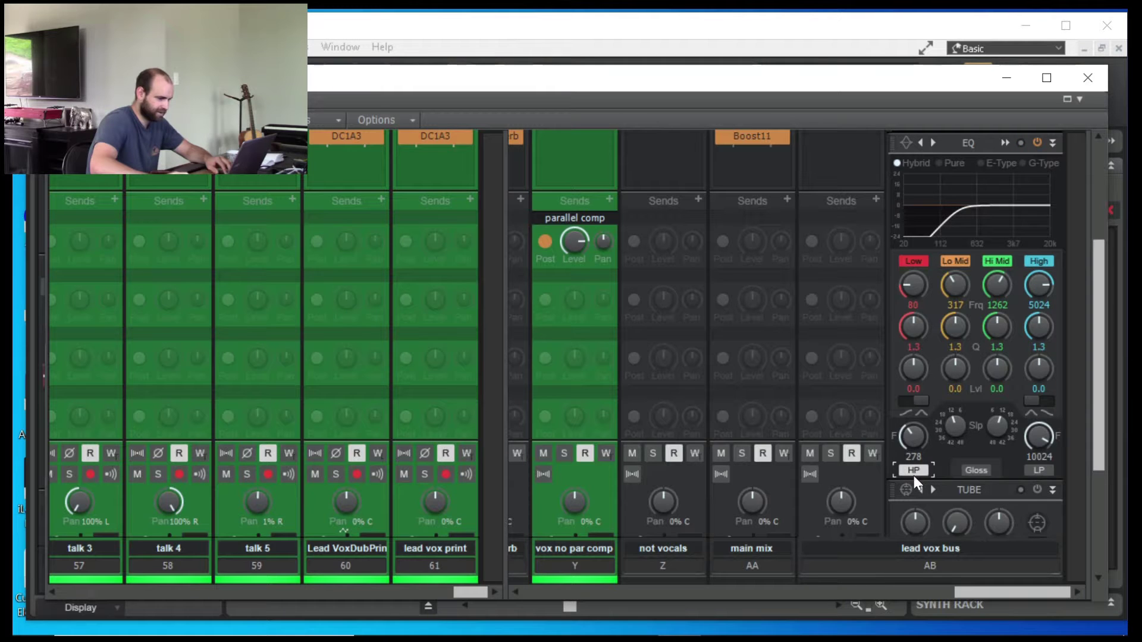
Step: Adjust the lead vox bus EQ's high-pass slope, set its frequency to 100 Hz, and compare the filter on and off
{"action": "left_click", "coordinate": [952, 427]}
{"action": "left_click_drag", "start_coordinate": [955, 426], "coordinate": [912, 442]}
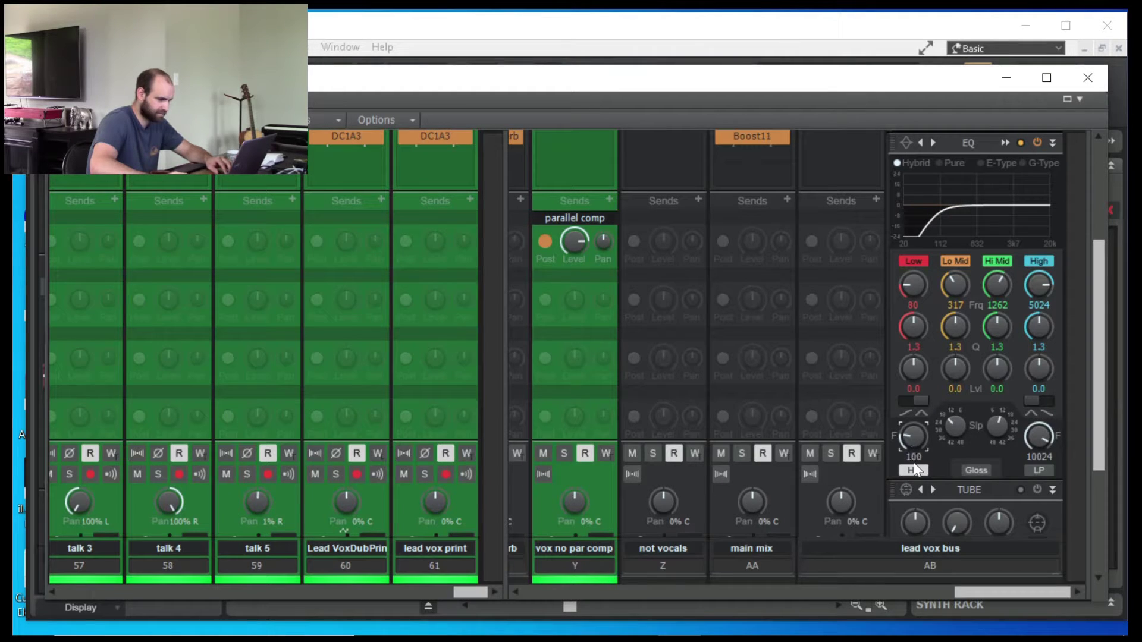
{"action": "left_click", "coordinate": [914, 467]}
{"action": "left_click", "coordinate": [914, 467]}
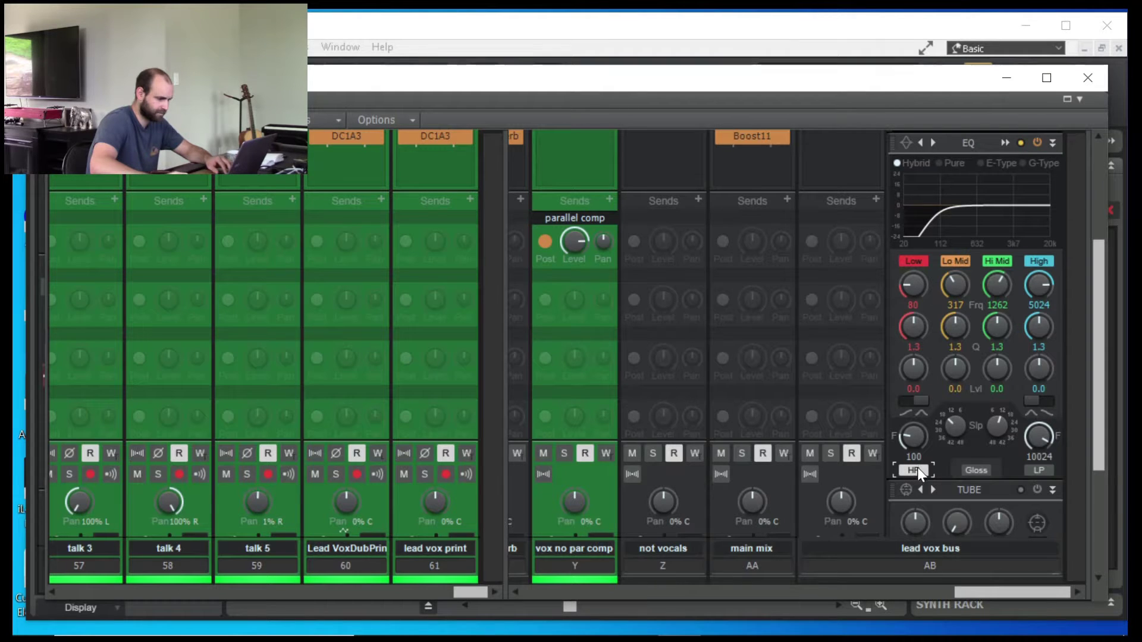
{"action": "left_click", "coordinate": [916, 470]}
{"action": "left_click", "coordinate": [917, 468]}
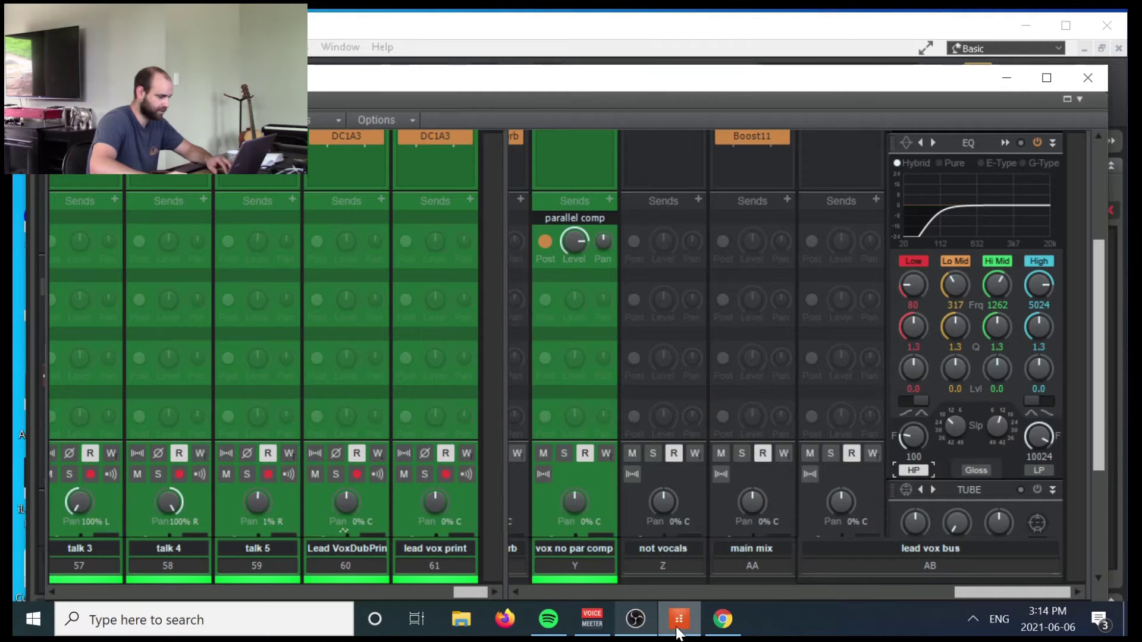
{"action": "left_click", "coordinate": [722, 619]}
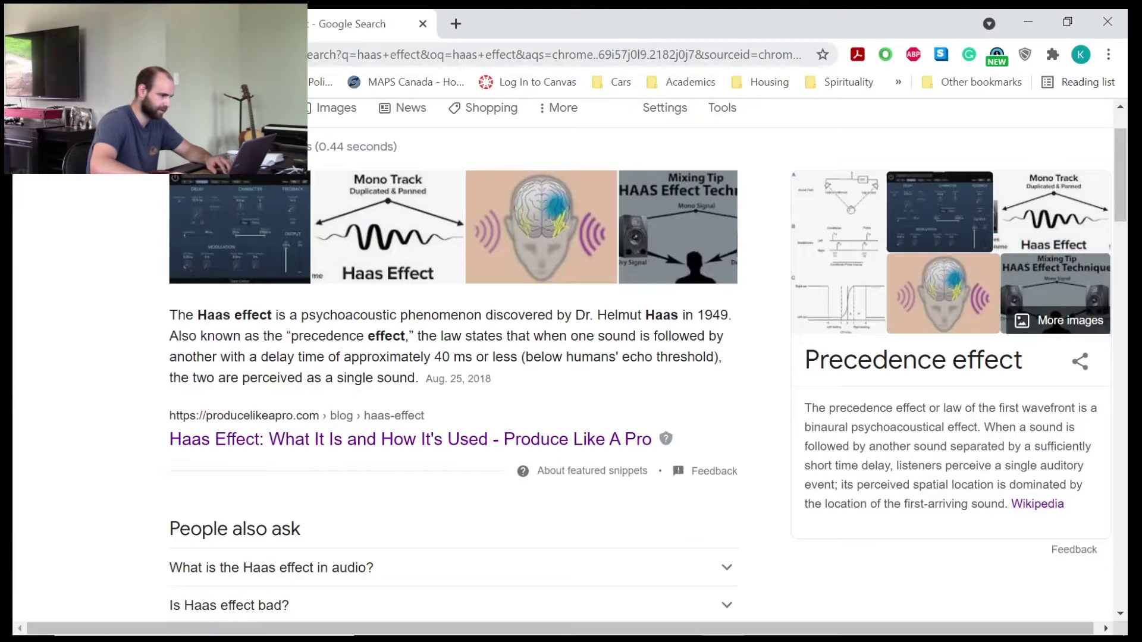
{"action": "key", "text": "ctrl+l"}
{"action": "type", "text": "gerg"}
{"action": "key", "text": "BackSpace"}
{"action": "key", "text": "BackSpace"}
{"action": "key", "text": "BackSpace"}
{"action": "type", "text": "reg pensado"}
{"action": "key", "text": "Return"}
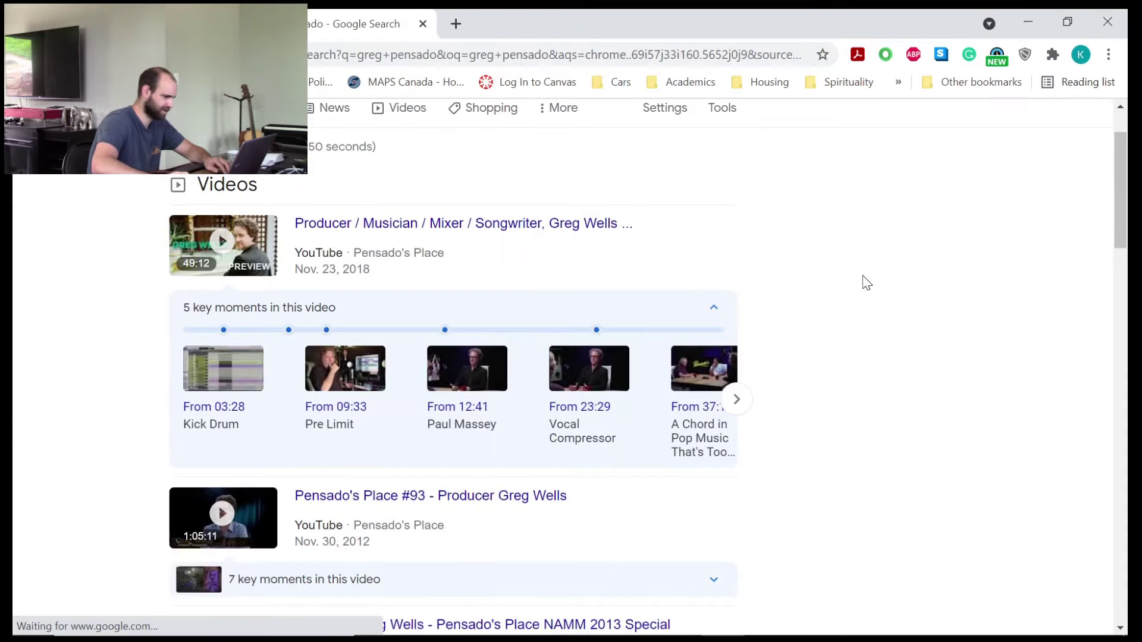
Step: Change the web search to "dave pensade" and look over the results
{"action": "scroll", "coordinate": [866, 283], "scroll_direction": "up", "scroll_amount": 2}
{"action": "triple_click", "coordinate": [249, 143]}
{"action": "type", "text": "dave pensade"}
{"action": "key", "text": "Return"}
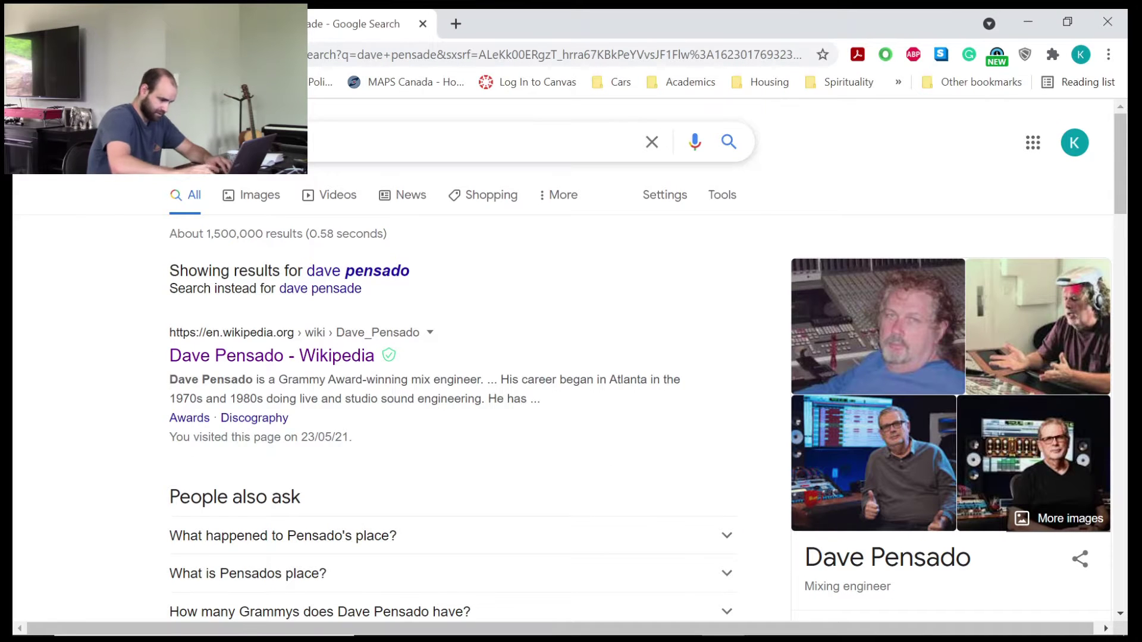
{"action": "left_click", "coordinate": [249, 143]}
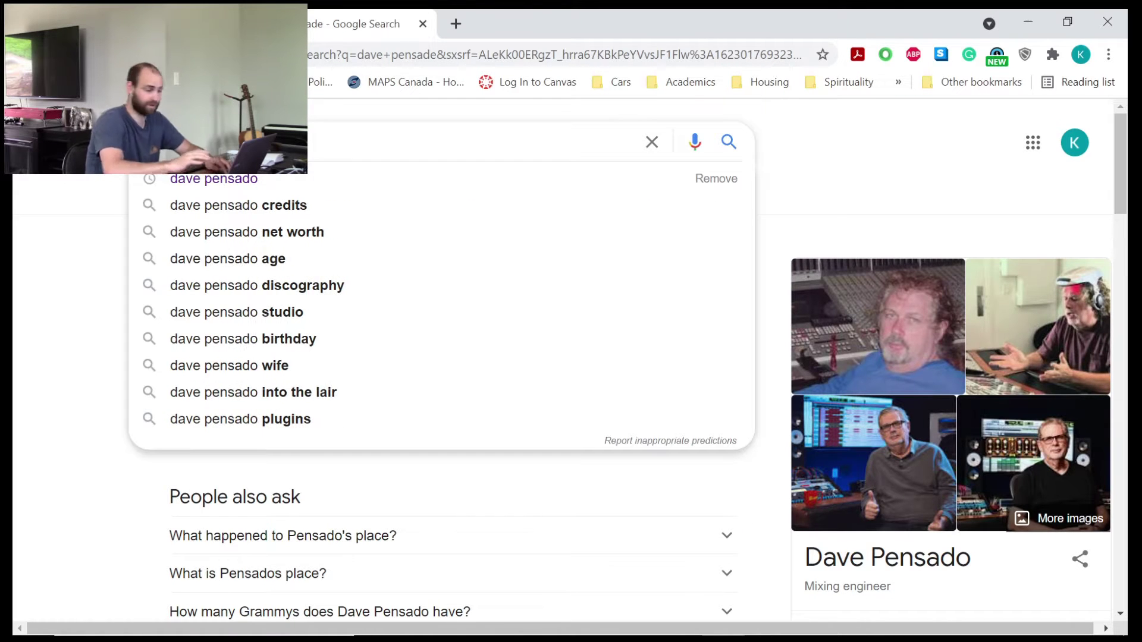
Step: Switch back to the Cakewalk mixer and boost the lead vox bus EQ's Hi Mid band by 9.7 dB at 4148 Hz
{"action": "left_click", "coordinate": [45, 292]}
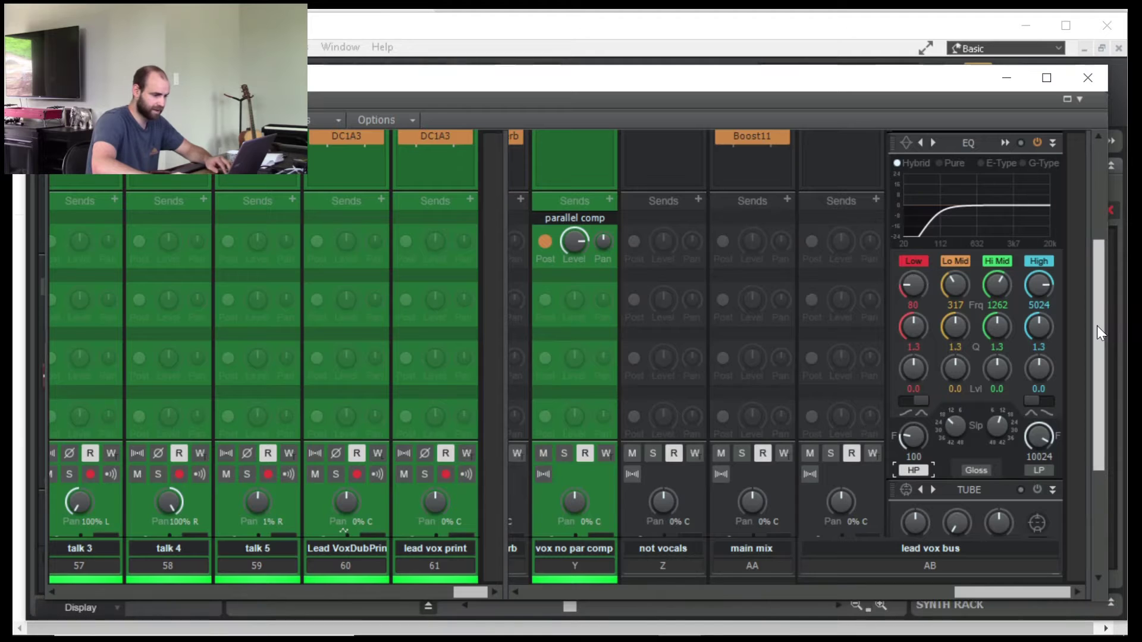
{"action": "left_click_drag", "start_coordinate": [1096, 325], "coordinate": [1095, 251]}
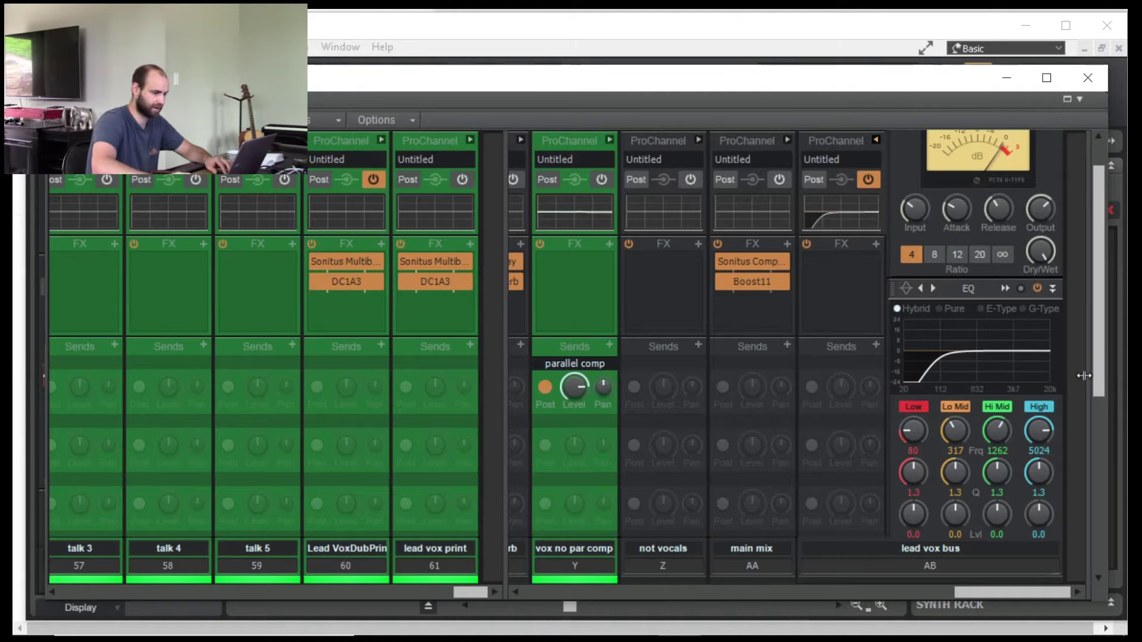
{"action": "left_click_drag", "start_coordinate": [1099, 330], "coordinate": [1100, 257]}
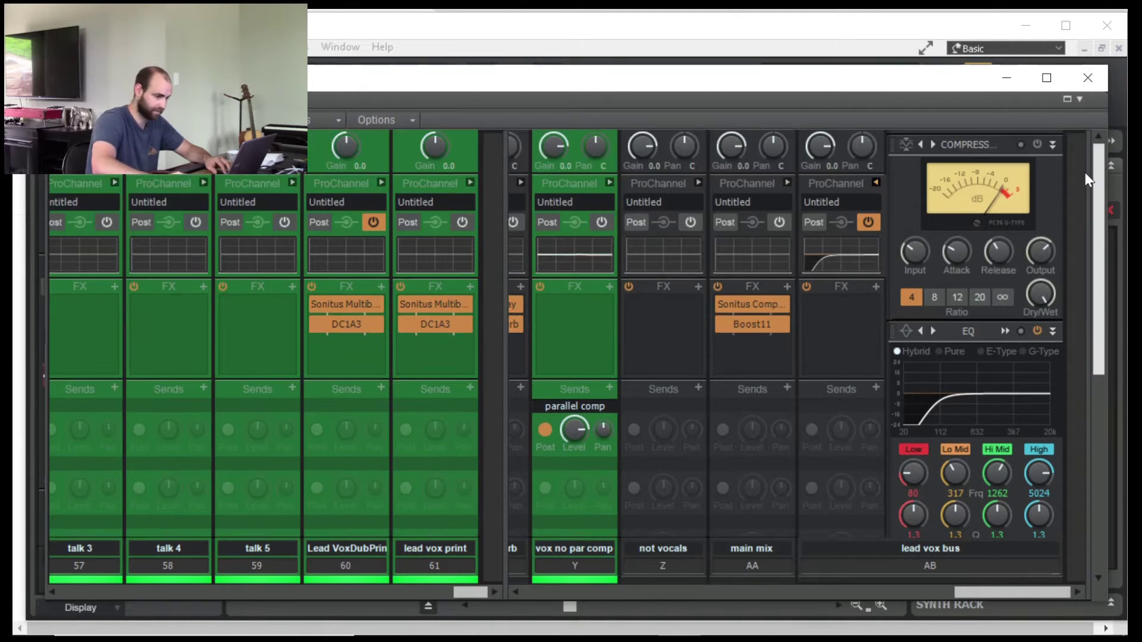
{"action": "left_click_drag", "start_coordinate": [1099, 169], "coordinate": [1099, 244]}
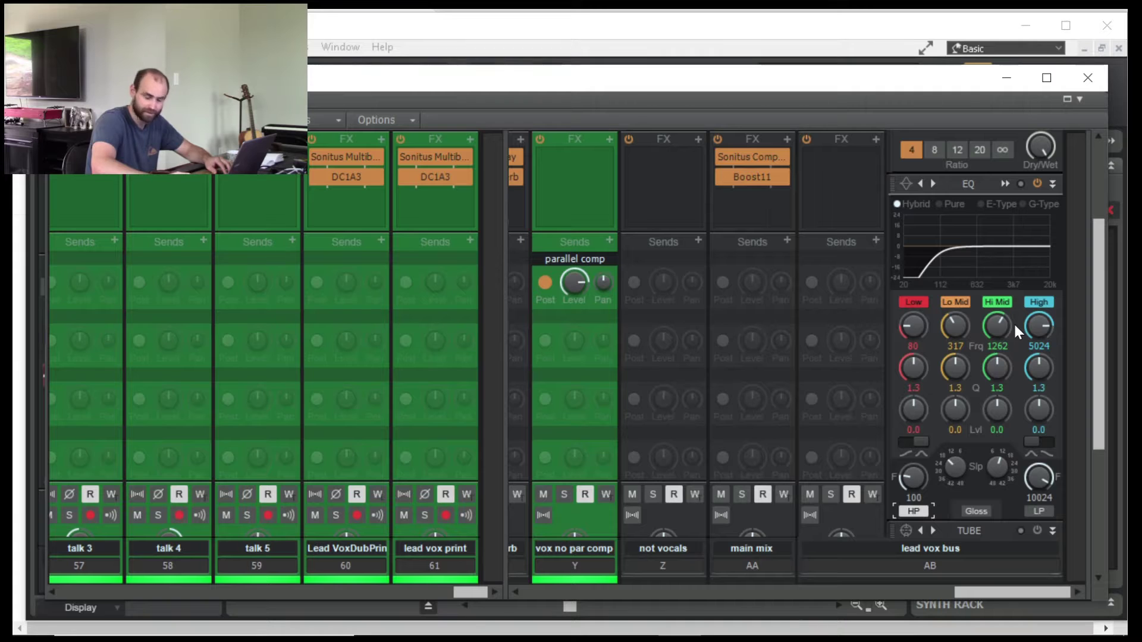
{"action": "mouse_move", "coordinate": [1002, 325]}
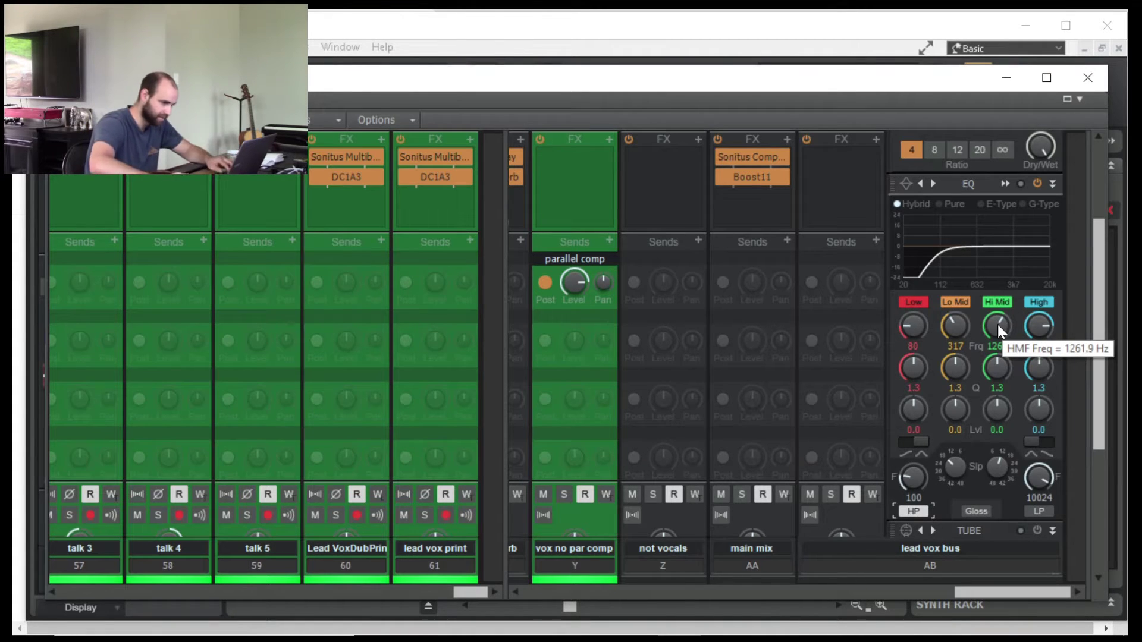
{"action": "mouse_move", "coordinate": [1002, 365]}
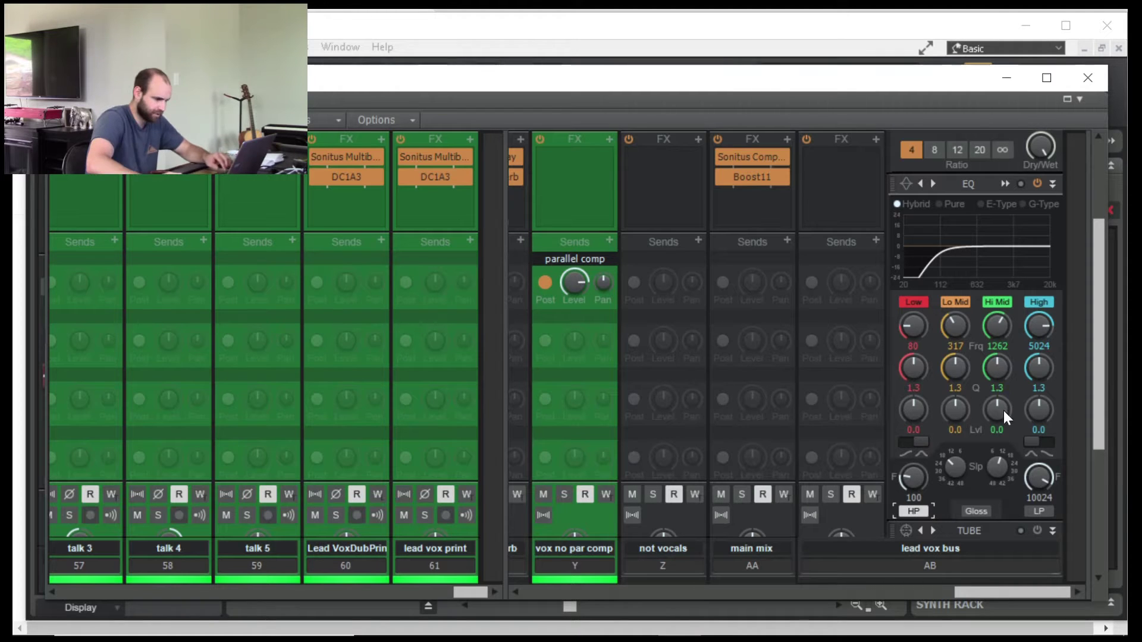
{"action": "mouse_move", "coordinate": [1004, 416]}
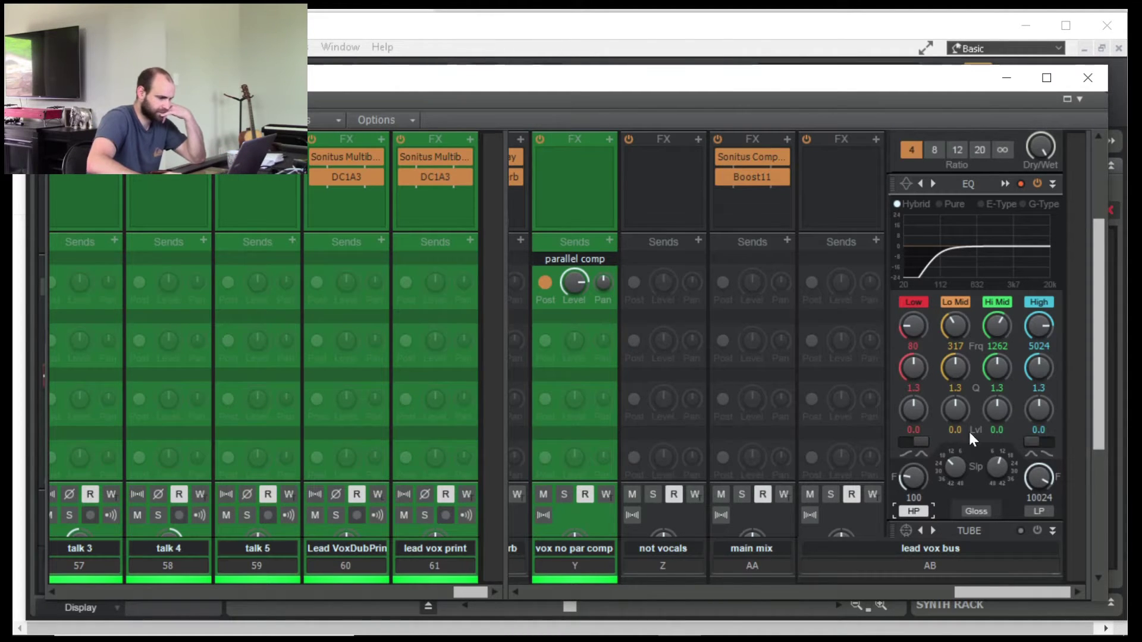
{"action": "left_click_drag", "start_coordinate": [999, 418], "coordinate": [996, 329]}
{"action": "mouse_move", "coordinate": [997, 327]}
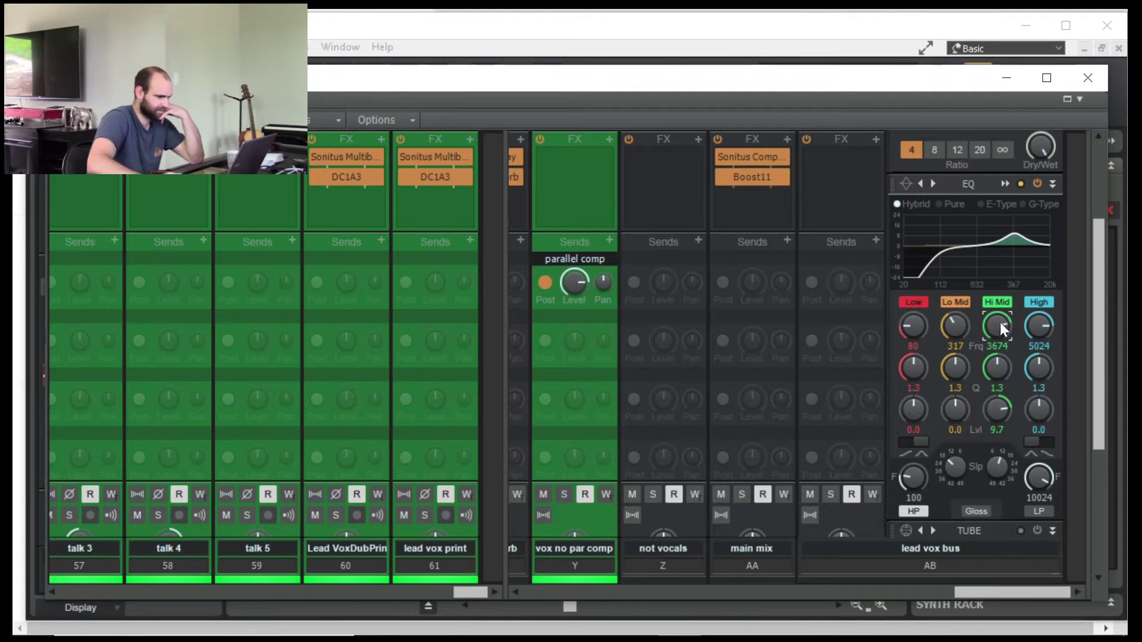
{"action": "left_click_drag", "start_coordinate": [1001, 316], "coordinate": [1001, 333]}
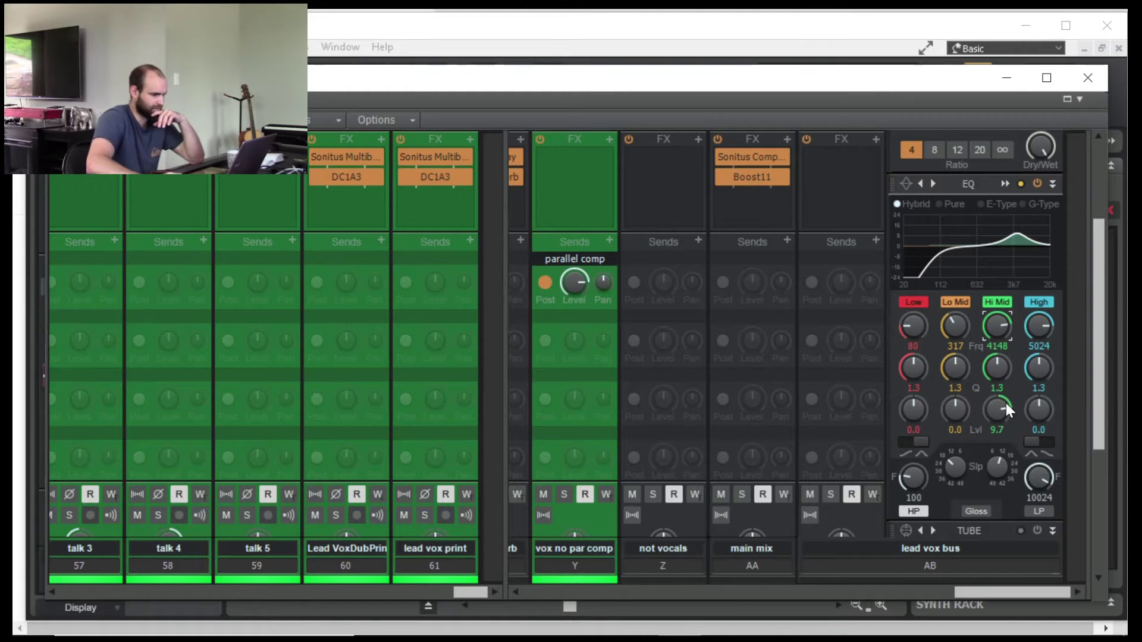
Step: Set the Hi Mid band to 5688 Hz with a Q of 2.7 and compare the band on and off
{"action": "left_click", "coordinate": [993, 300]}
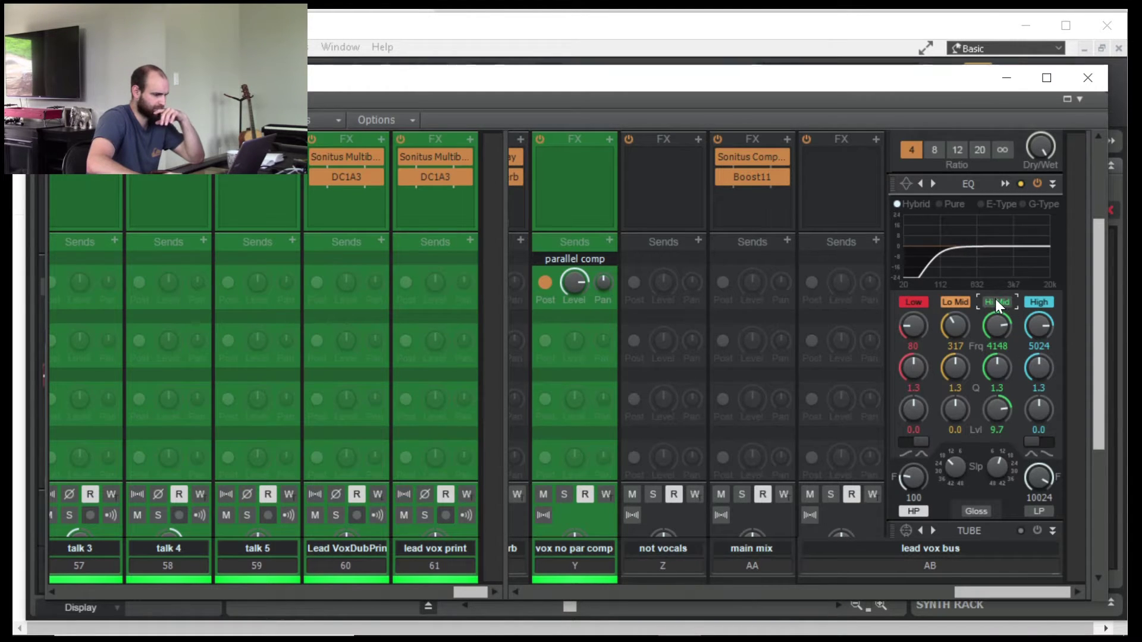
{"action": "left_click", "coordinate": [994, 299]}
{"action": "left_click_drag", "start_coordinate": [993, 305], "coordinate": [997, 300]}
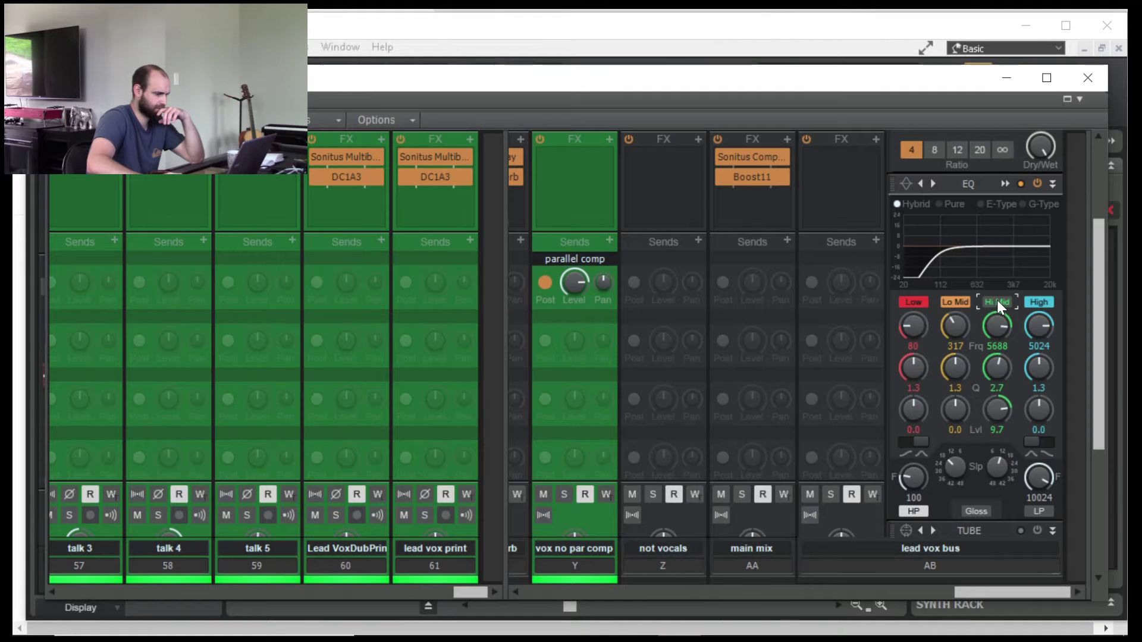
{"action": "left_click", "coordinate": [996, 300]}
{"action": "left_click", "coordinate": [997, 300]}
{"action": "left_click", "coordinate": [997, 299]}
{"action": "left_click", "coordinate": [997, 300]}
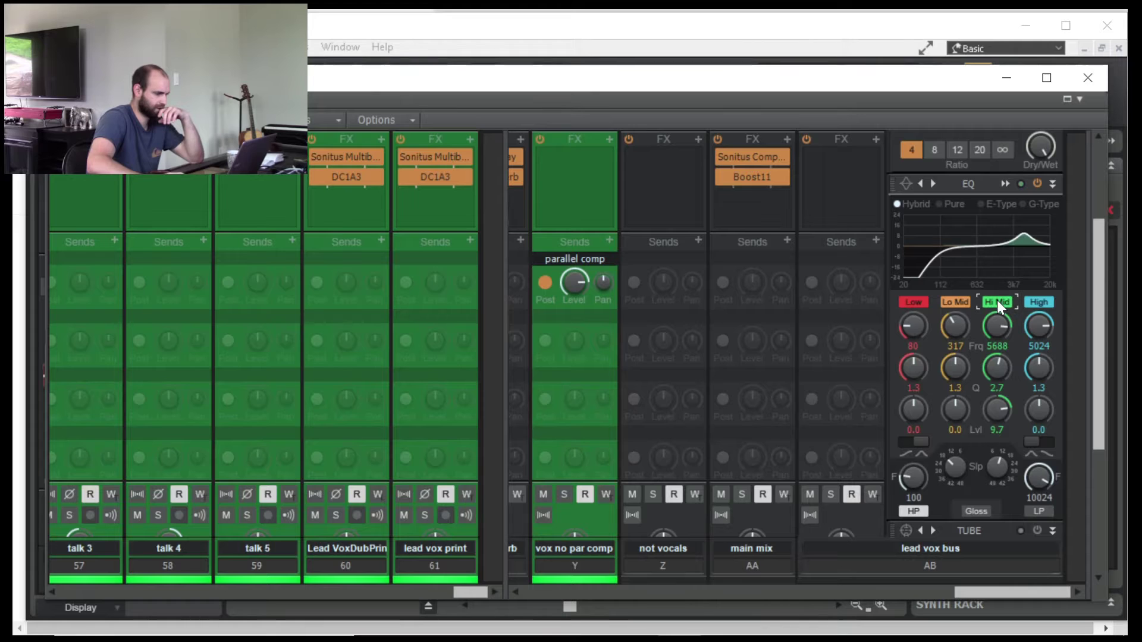
{"action": "left_click", "coordinate": [997, 299]}
{"action": "left_click", "coordinate": [997, 300]}
Step: Set the lead vox bus EQ's Hi Mid band to 4683 Hz and reduce its boost to 4.4 dB
{"action": "left_click_drag", "start_coordinate": [997, 411], "coordinate": [967, 506]}
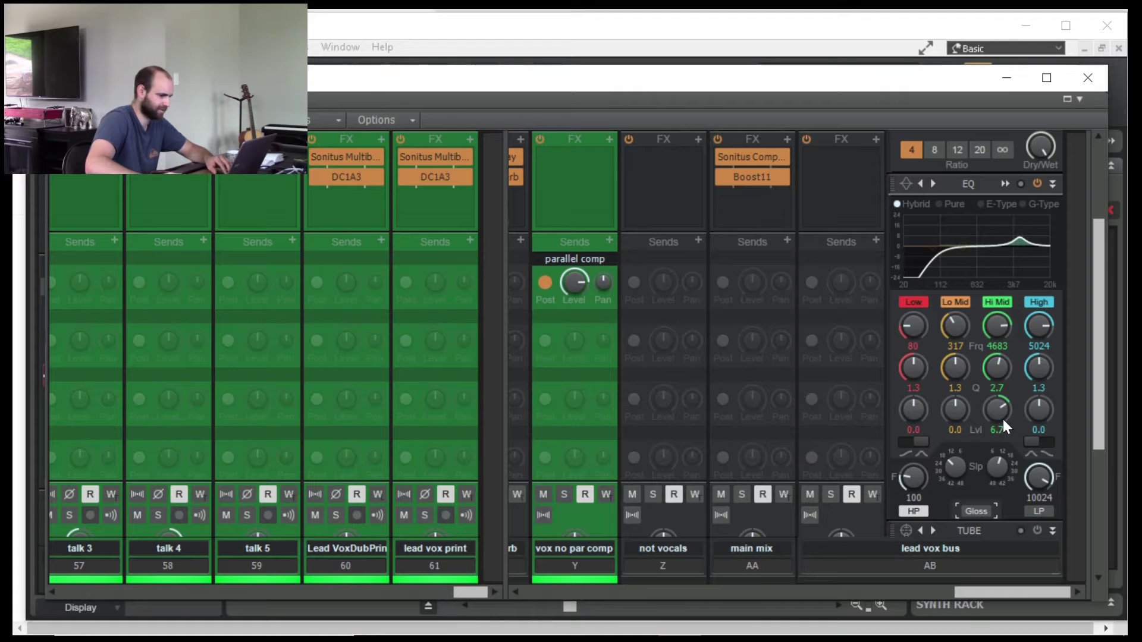
{"action": "left_click_drag", "start_coordinate": [1002, 411], "coordinate": [1003, 426]}
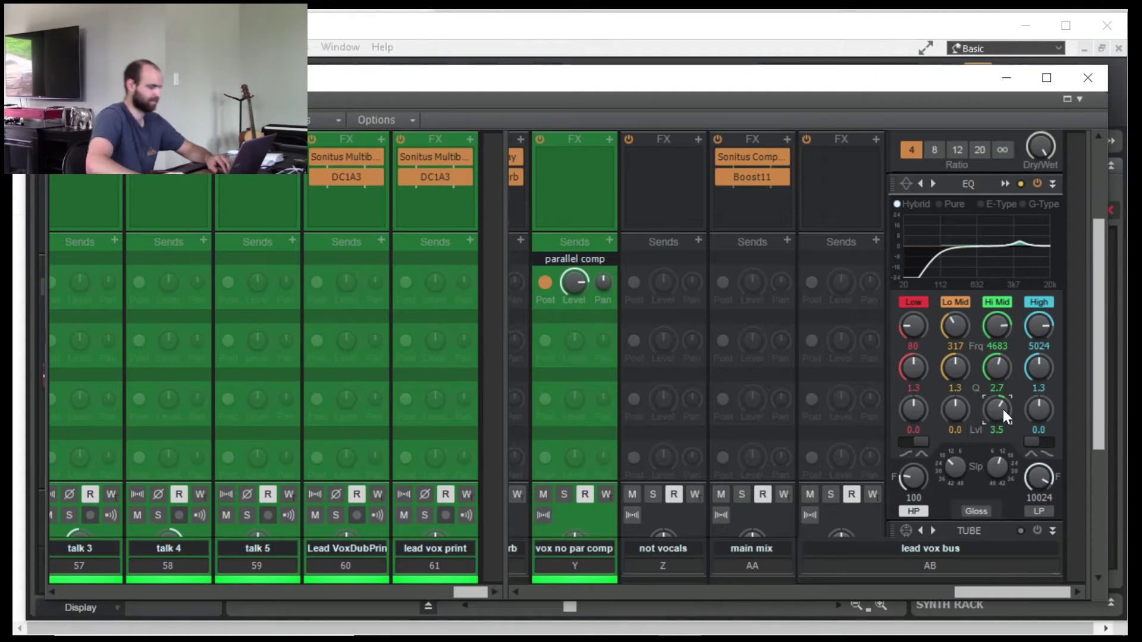
{"action": "left_click", "coordinate": [1001, 302]}
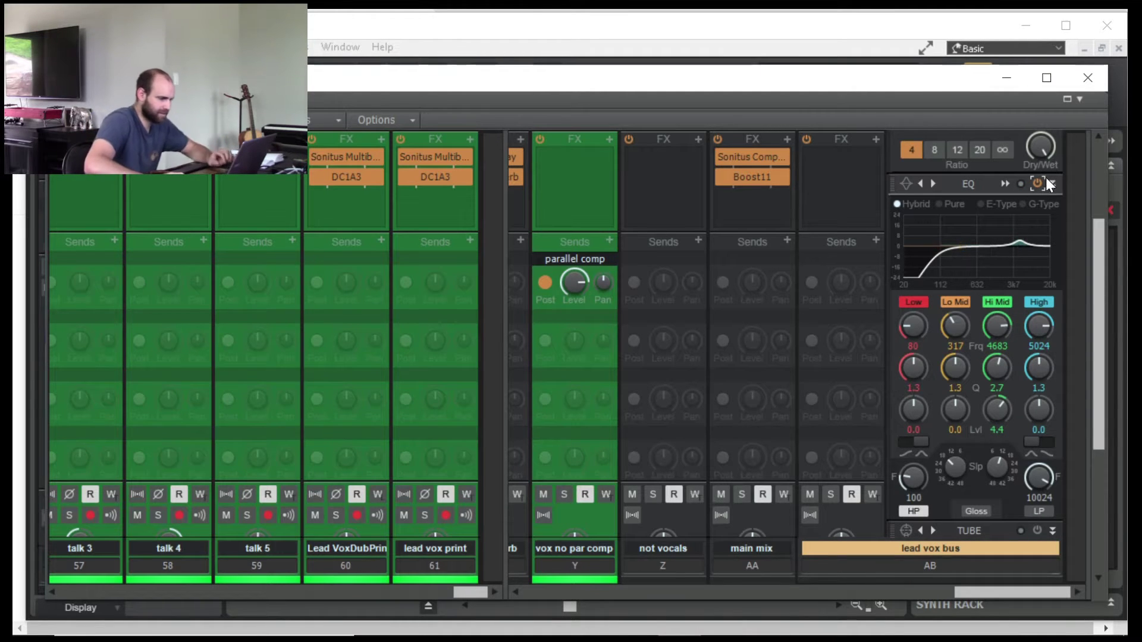
Step: Collapse the expanded ProChannel of the lead vox bus
{"action": "left_click_drag", "start_coordinate": [1102, 262], "coordinate": [1094, 181]}
{"action": "left_click", "coordinate": [876, 179]}
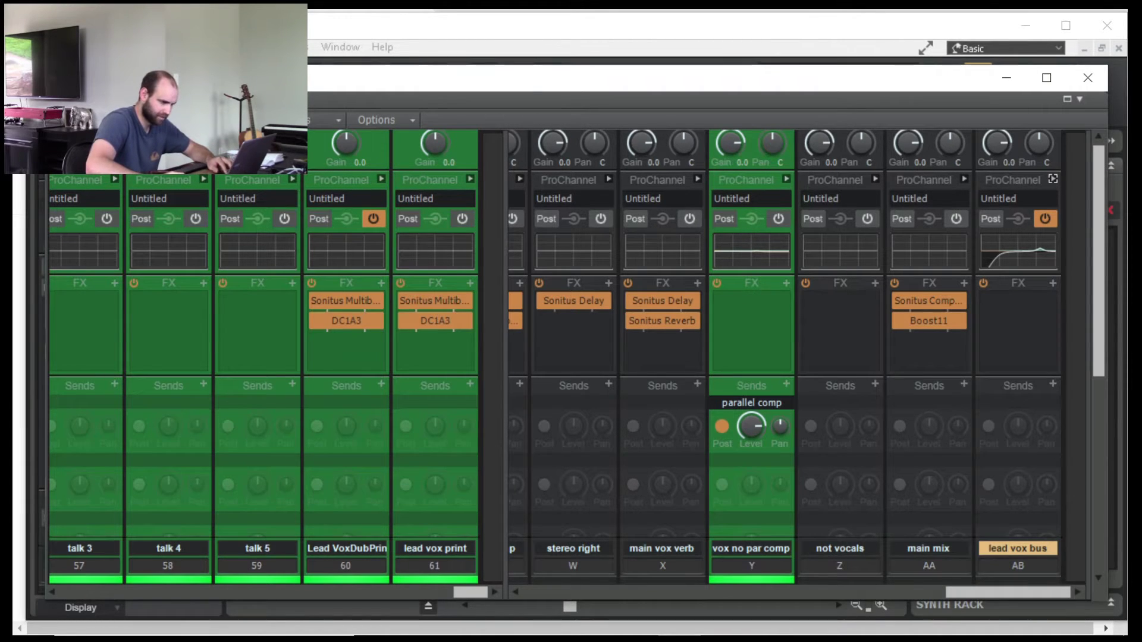
{"action": "left_click_drag", "start_coordinate": [1095, 265], "coordinate": [1080, 330]}
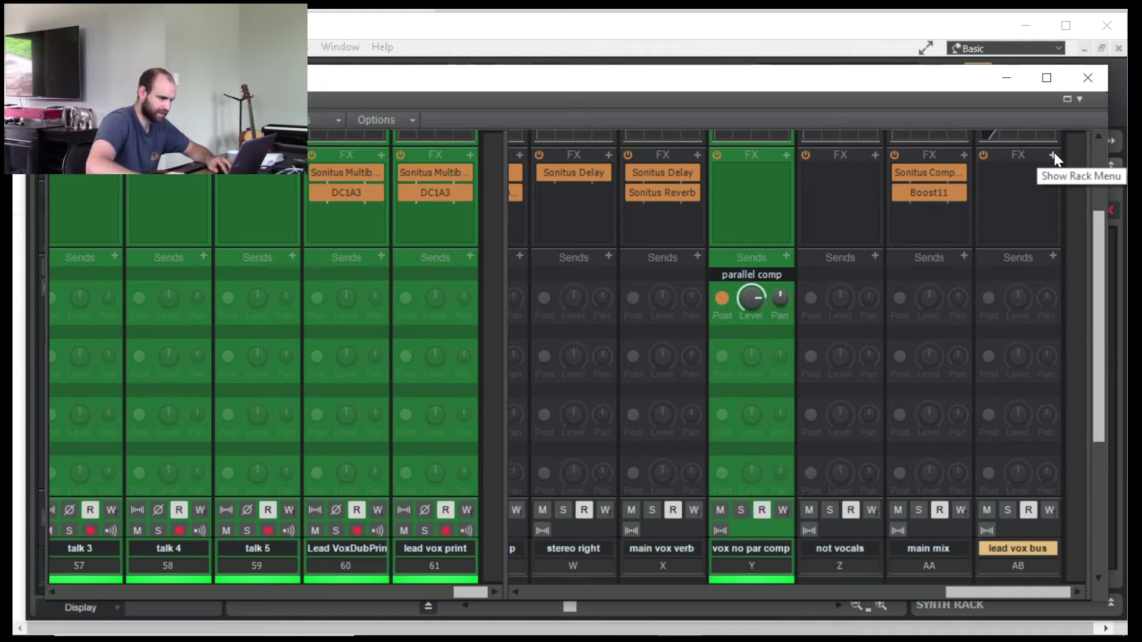
Step: Play the mix and listen to the panning of the lead vox bus against the stereo right bus
{"action": "scroll", "coordinate": [1053, 152], "scroll_direction": "down", "scroll_amount": 5}
{"action": "key", "text": "space"}
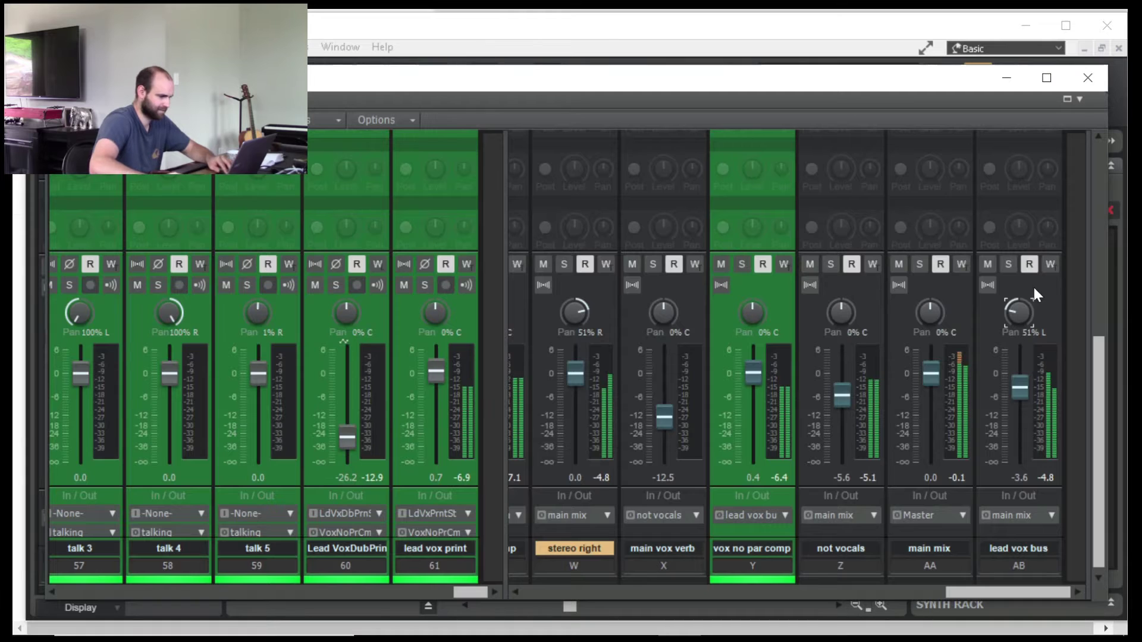
{"action": "mouse_move", "coordinate": [1033, 301]}
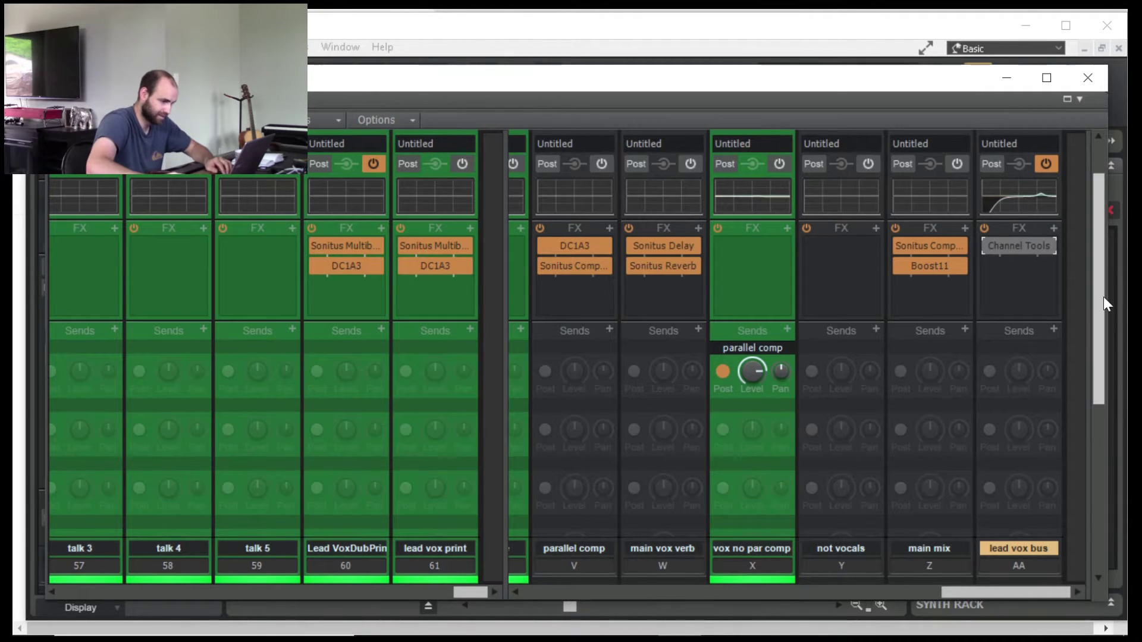
Step: Set the left delay to 20 ms in the stereo left bus's Channel Tools plug-in and close the plug-in
{"action": "scroll", "coordinate": [1102, 301], "scroll_direction": "down", "scroll_amount": 5}
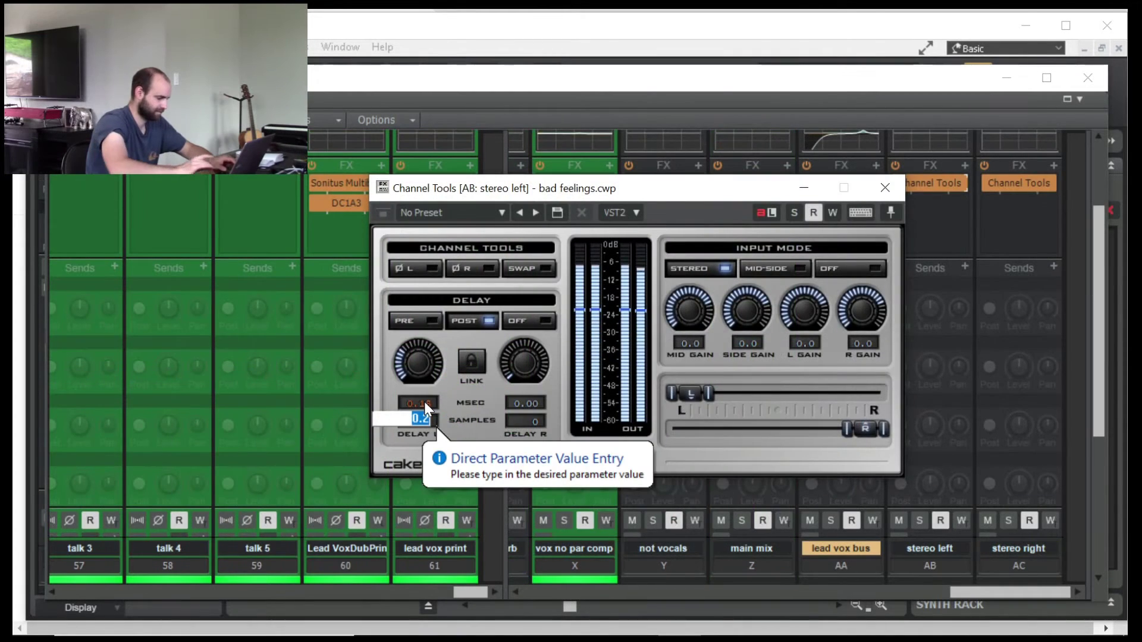
{"action": "type", "text": "20"}
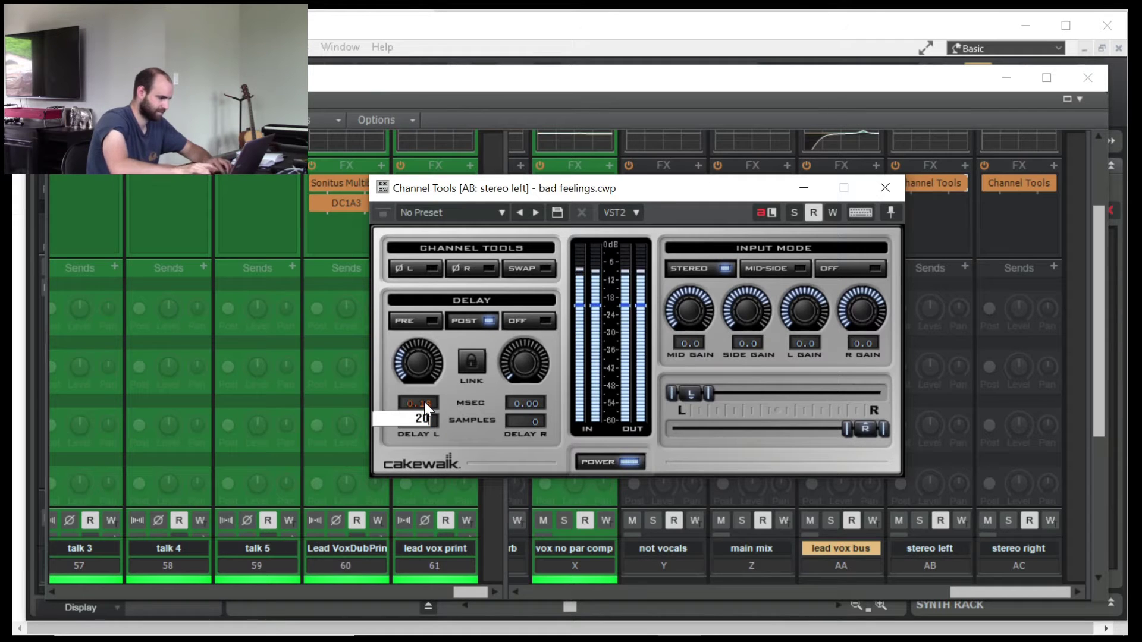
{"action": "key", "text": "Return"}
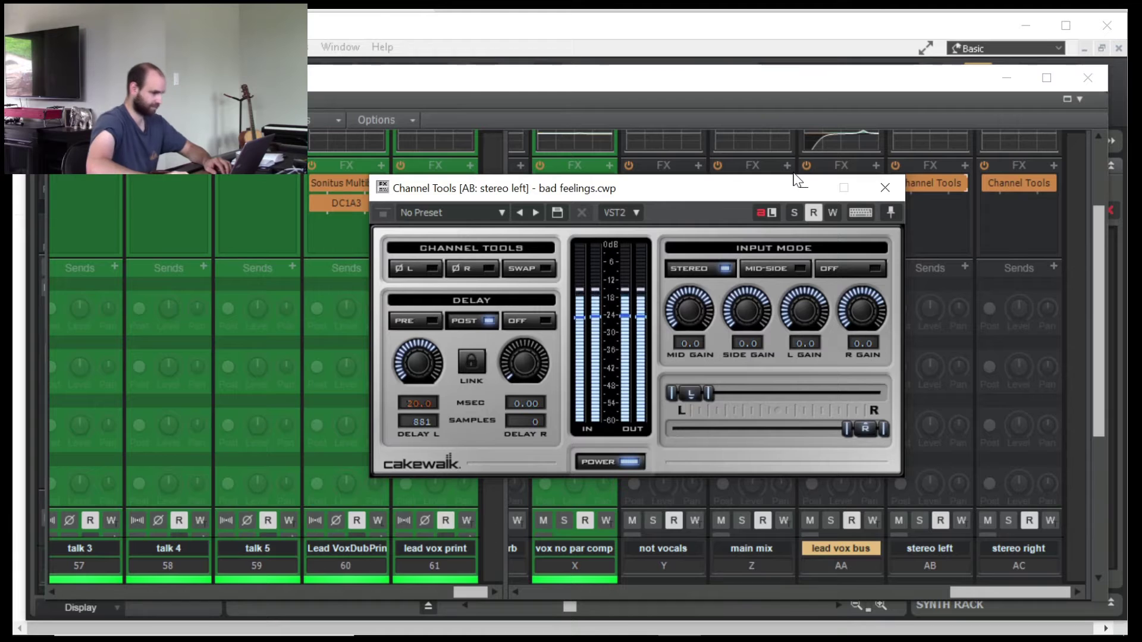
{"action": "left_click", "coordinate": [887, 192]}
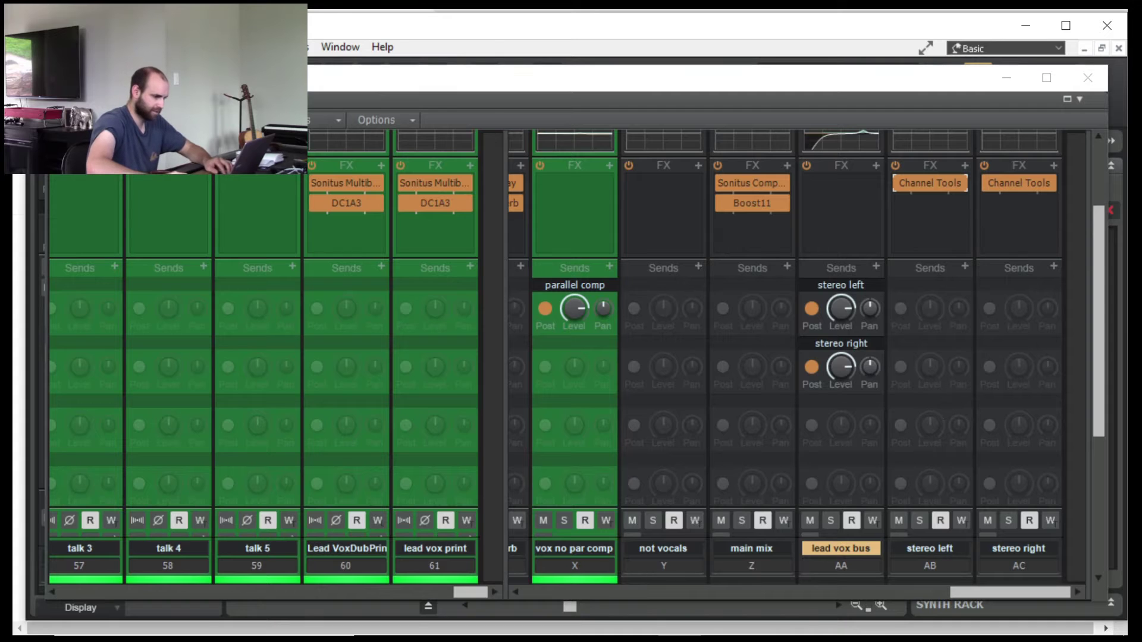
Step: Pull the stereo left and stereo right bus faders all the way down to -INF
{"action": "left_click_drag", "start_coordinate": [1094, 256], "coordinate": [1097, 388]}
{"action": "left_click_drag", "start_coordinate": [931, 370], "coordinate": [930, 458]}
{"action": "left_click_drag", "start_coordinate": [1019, 370], "coordinate": [1019, 458]}
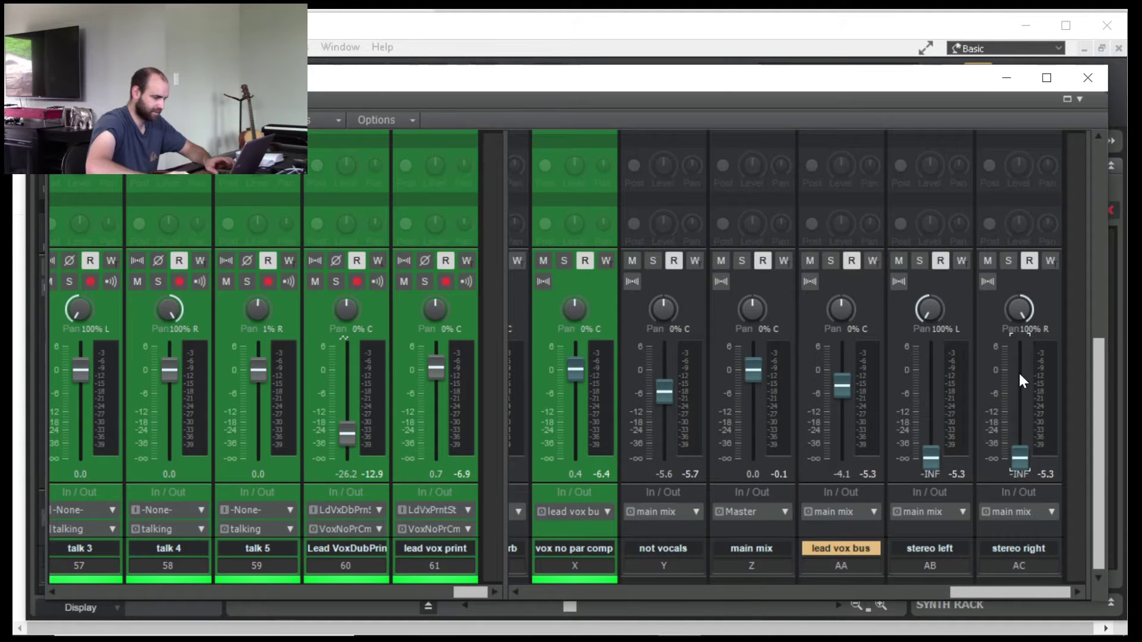
Step: Start playback and raise the stereo left bus to about -11.7 dB and the stereo right bus to about -12.1 dB
{"action": "key", "text": "space"}
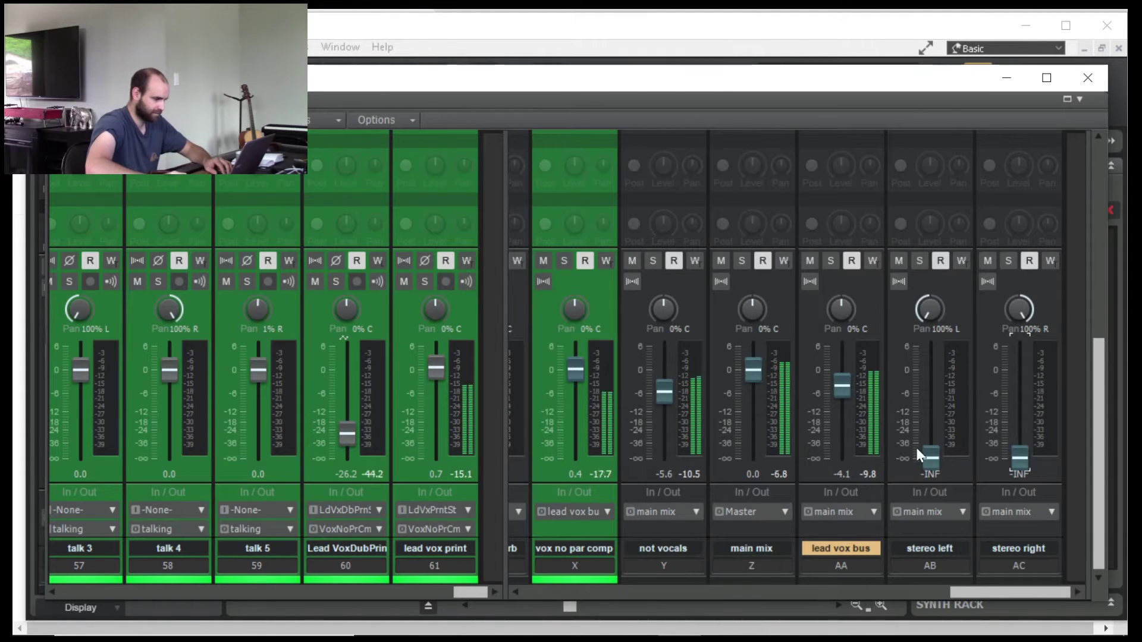
{"action": "left_click_drag", "start_coordinate": [930, 462], "coordinate": [930, 412]}
{"action": "left_click_drag", "start_coordinate": [1020, 458], "coordinate": [1019, 412]}
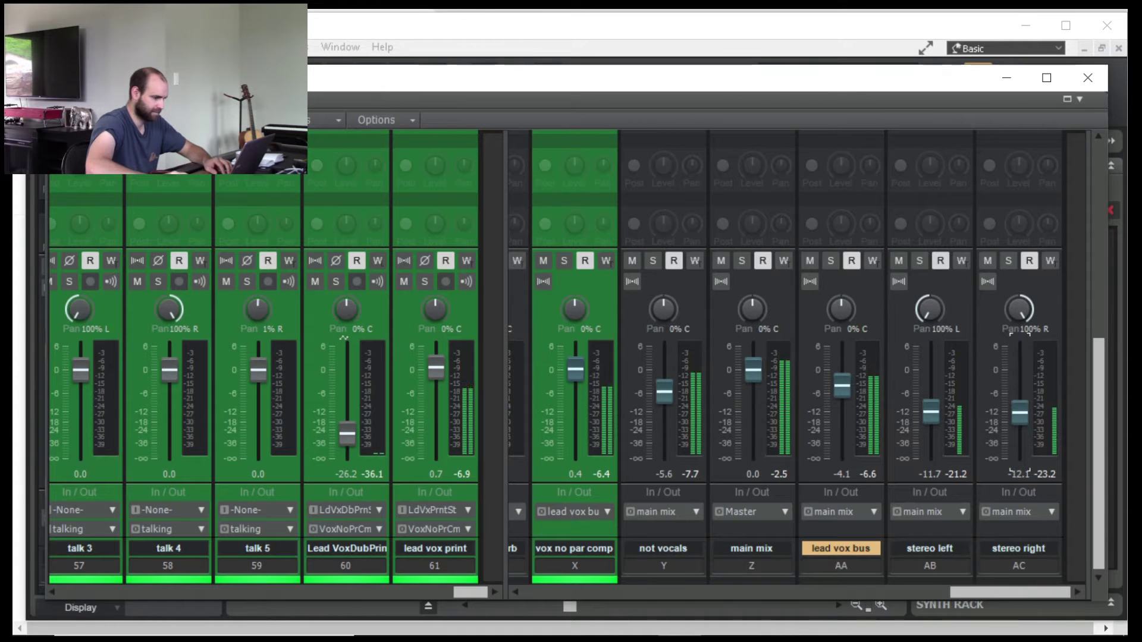
Step: Raise the stereo left bus to about -5.7 dB and the stereo right bus to about -5.6 dB while the mix plays
{"action": "left_click_drag", "start_coordinate": [931, 412], "coordinate": [930, 392]}
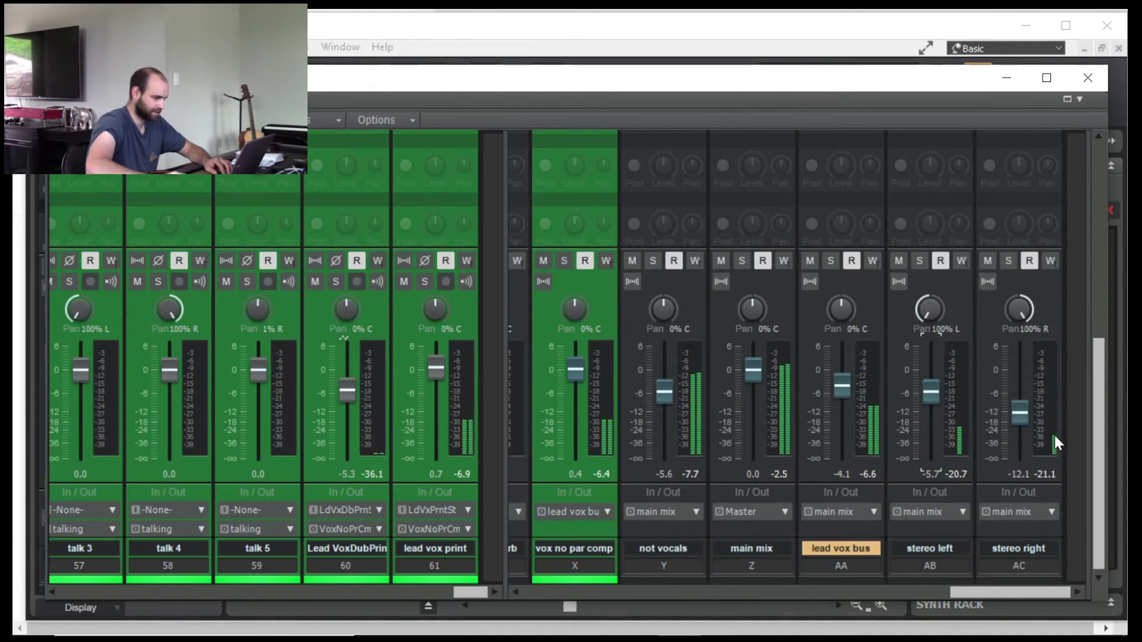
{"action": "left_click_drag", "start_coordinate": [1019, 412], "coordinate": [1019, 390]}
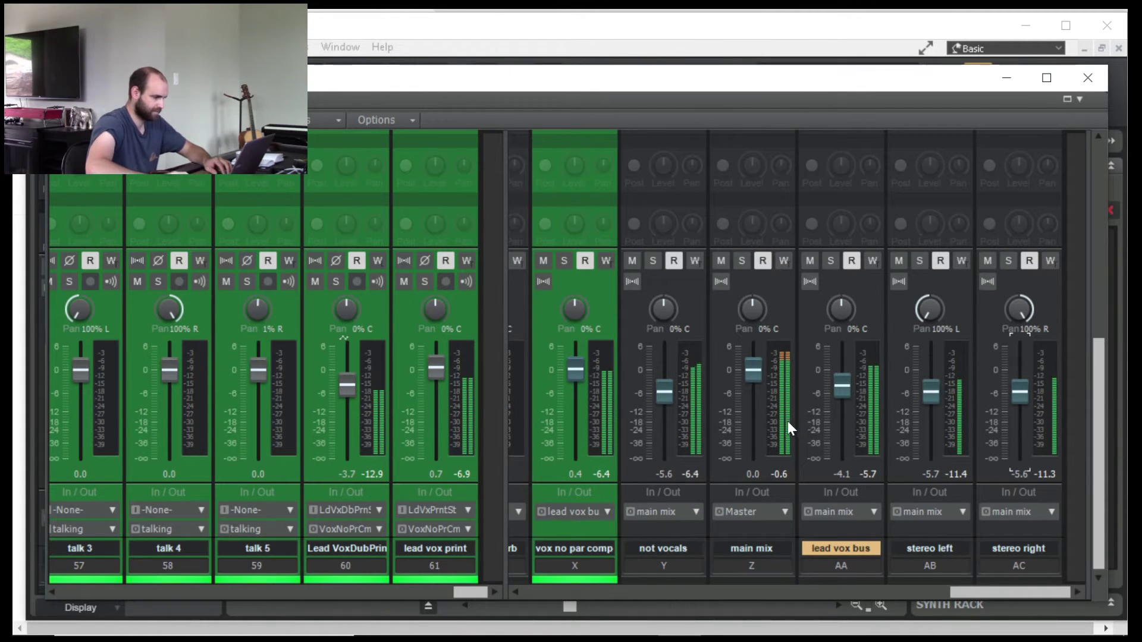
{"action": "mouse_move", "coordinate": [763, 422]}
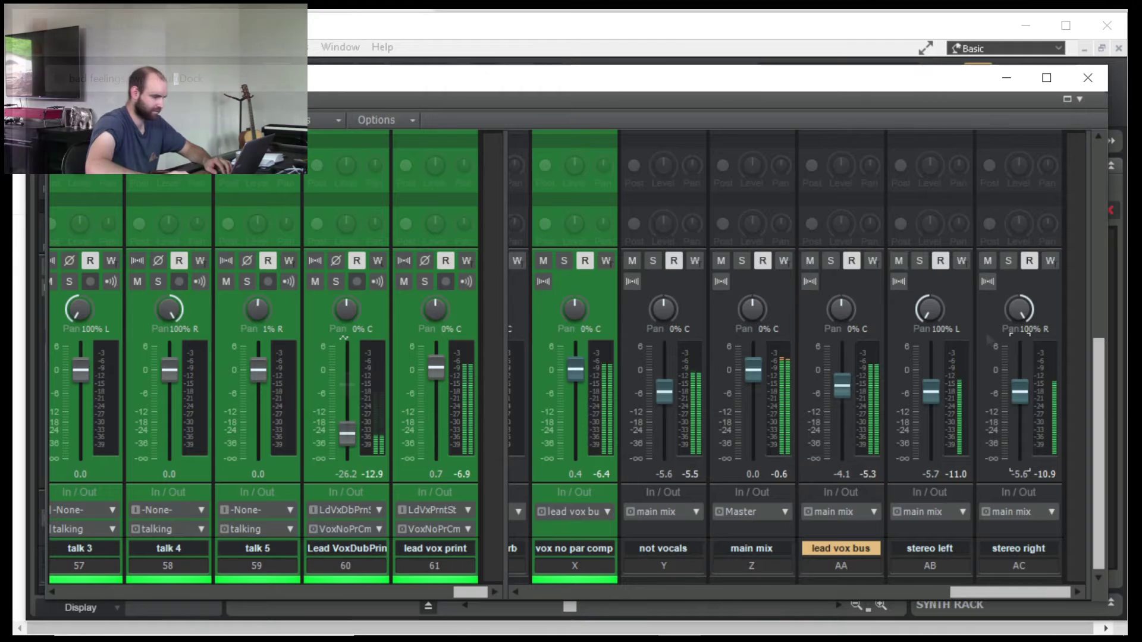
{"action": "key", "text": "r"}
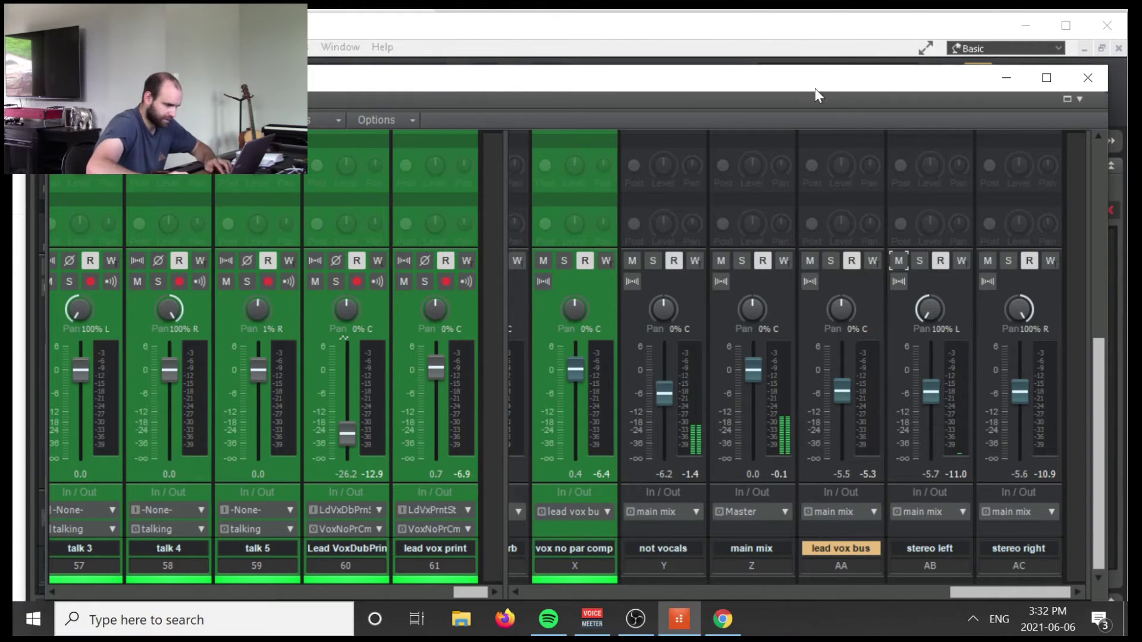
Step: Add a send from the lead vox bus to the Delay bus
{"action": "left_click_drag", "start_coordinate": [1099, 378], "coordinate": [1065, 246]}
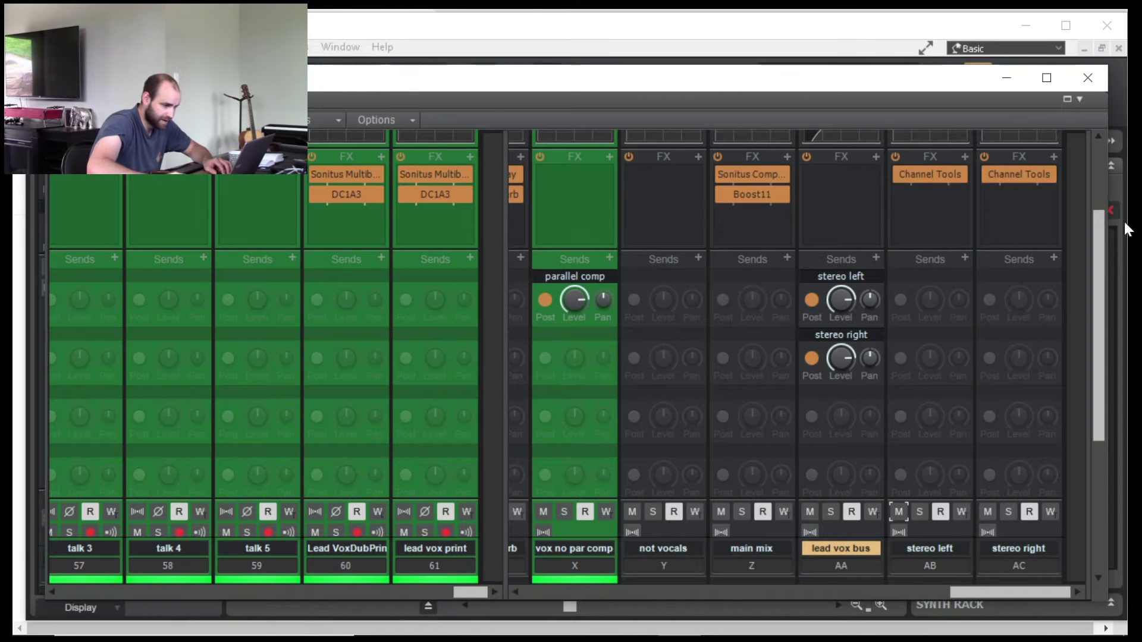
{"action": "left_click_drag", "start_coordinate": [1103, 248], "coordinate": [1085, 352]}
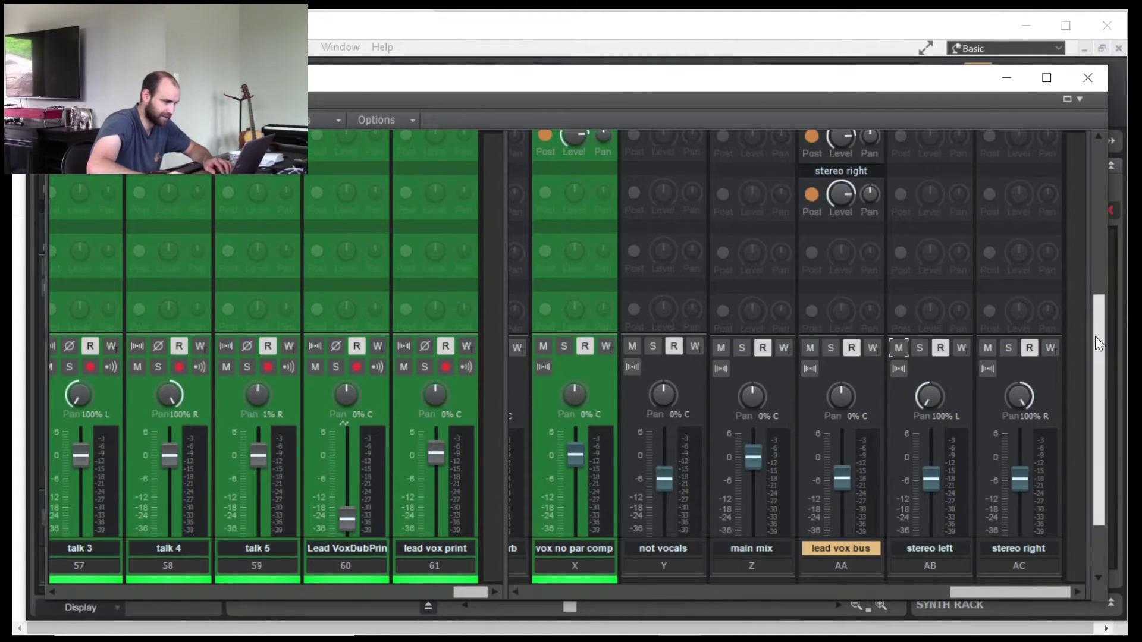
{"action": "left_click_drag", "start_coordinate": [1094, 350], "coordinate": [1094, 330]}
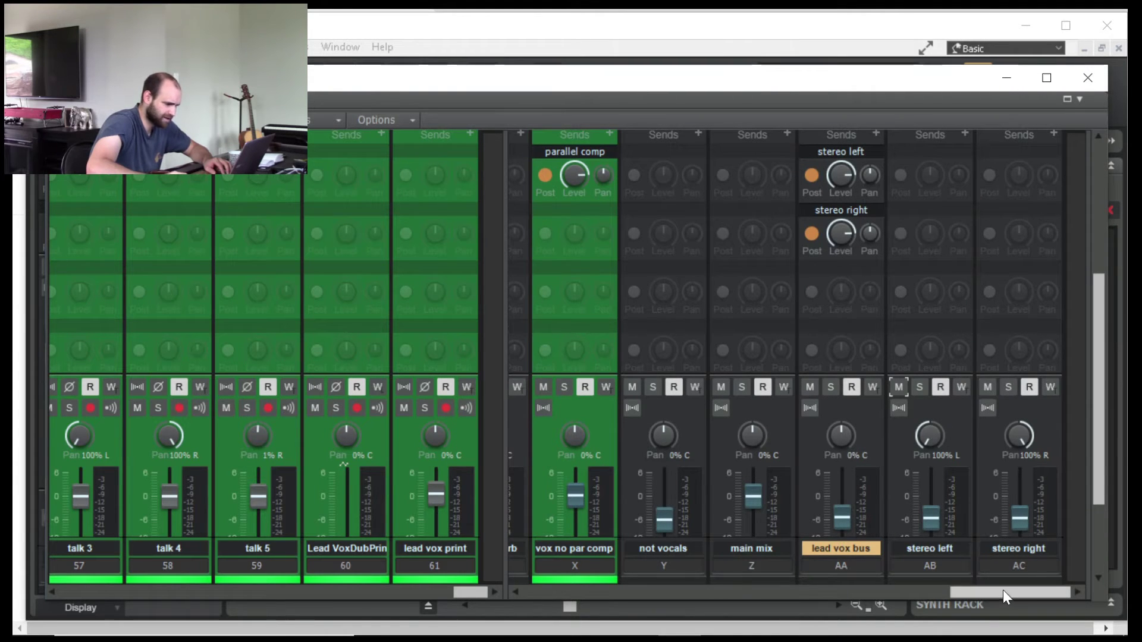
{"action": "mouse_move", "coordinate": [1011, 592]}
{"action": "left_mouse_down"}
{"action": "mouse_move", "coordinate": [845, 592]}
{"action": "mouse_move", "coordinate": [1005, 592]}
{"action": "left_mouse_up"}
{"action": "scroll", "coordinate": [656, 368], "scroll_direction": "down", "scroll_amount": 3}
{"action": "left_click_drag", "start_coordinate": [1090, 427], "coordinate": [1107, 319]}
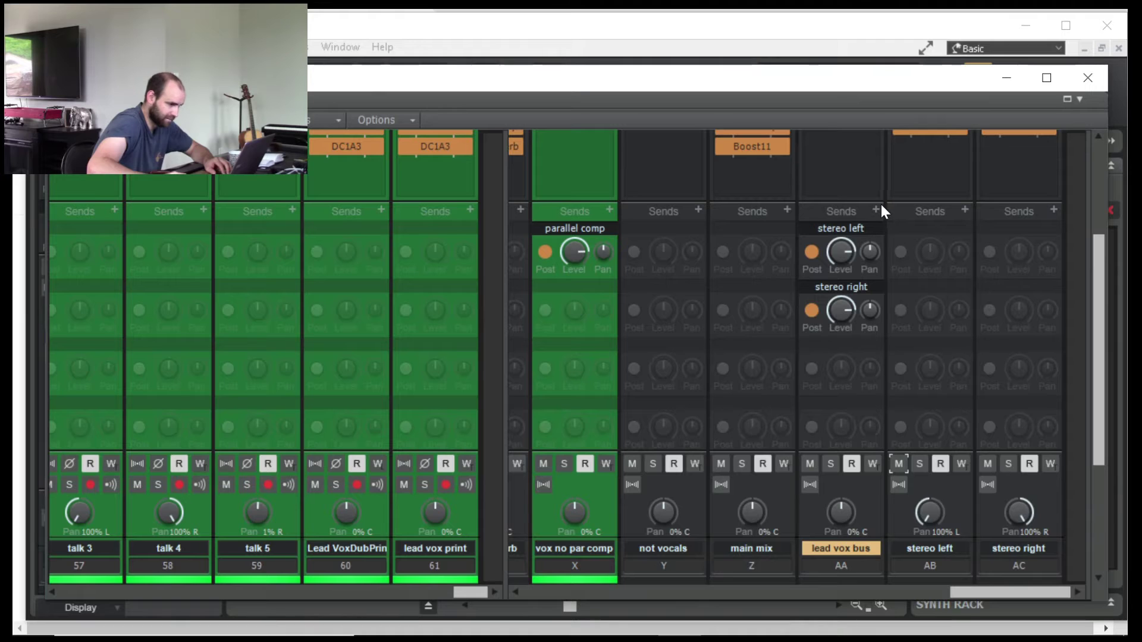
{"action": "left_click", "coordinate": [876, 209]}
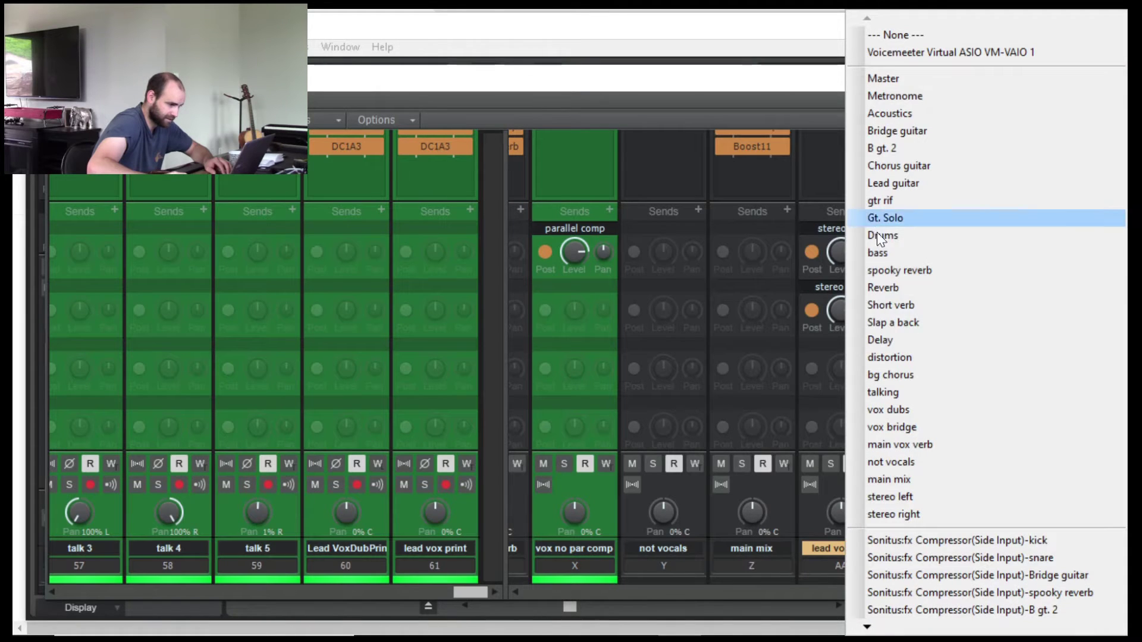
{"action": "left_click", "coordinate": [899, 339]}
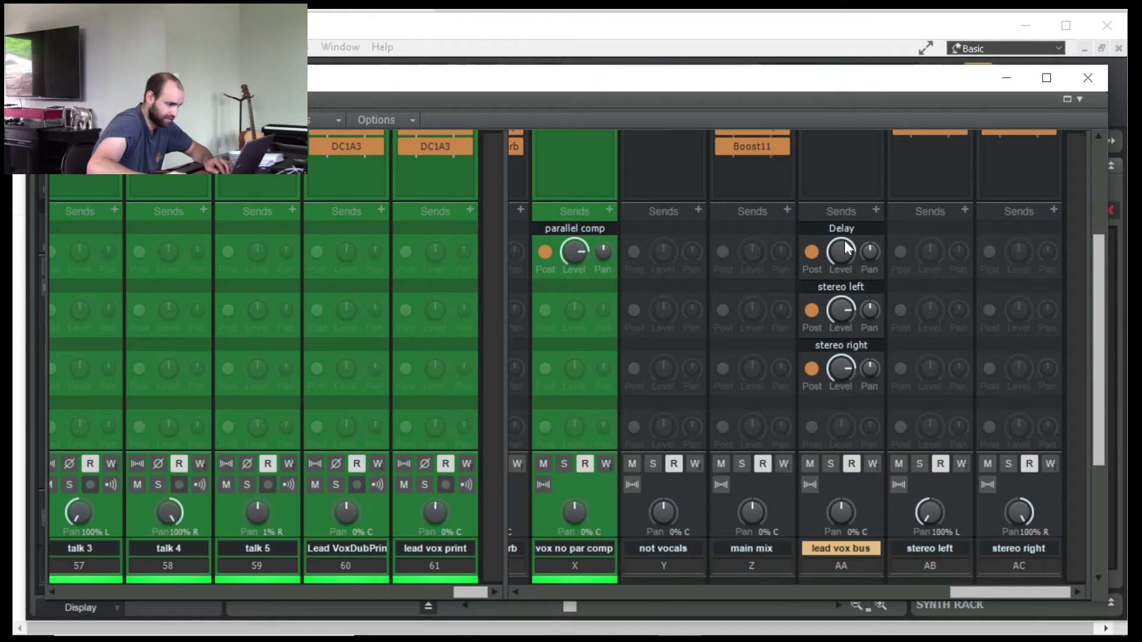
Step: Raise the new send's level on the lead vox bus to 6.0 and redirect it to the main vox verb bus
{"action": "mouse_move", "coordinate": [834, 246]}
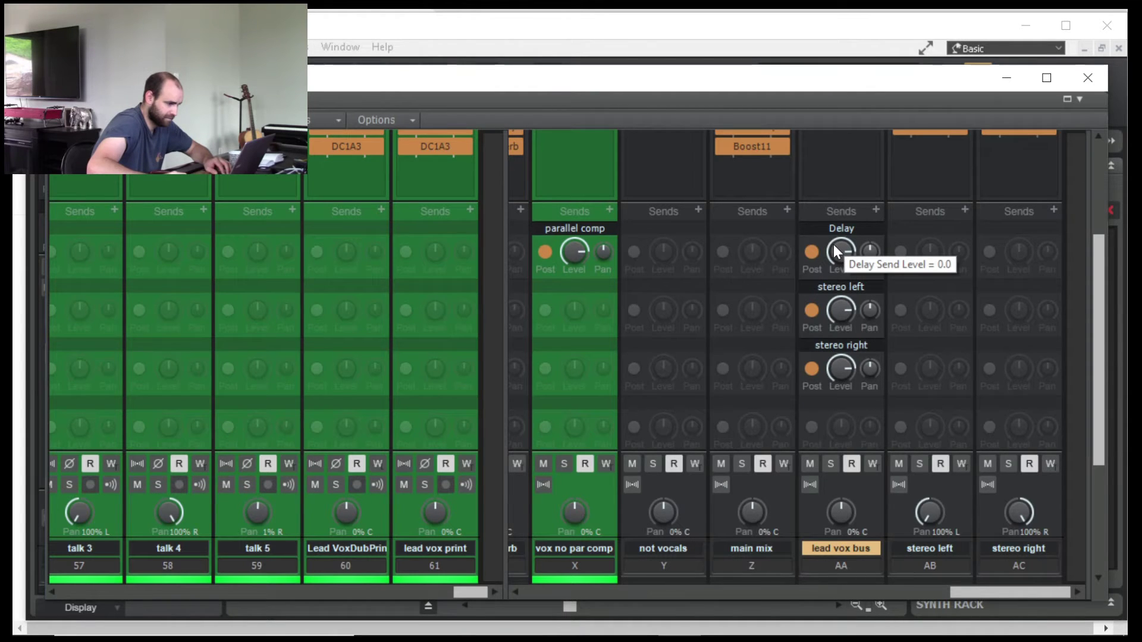
{"action": "mouse_move", "coordinate": [853, 250]}
{"action": "left_mouse_down"}
{"action": "mouse_move", "coordinate": [840, 250]}
{"action": "mouse_move", "coordinate": [851, 253]}
{"action": "left_mouse_up"}
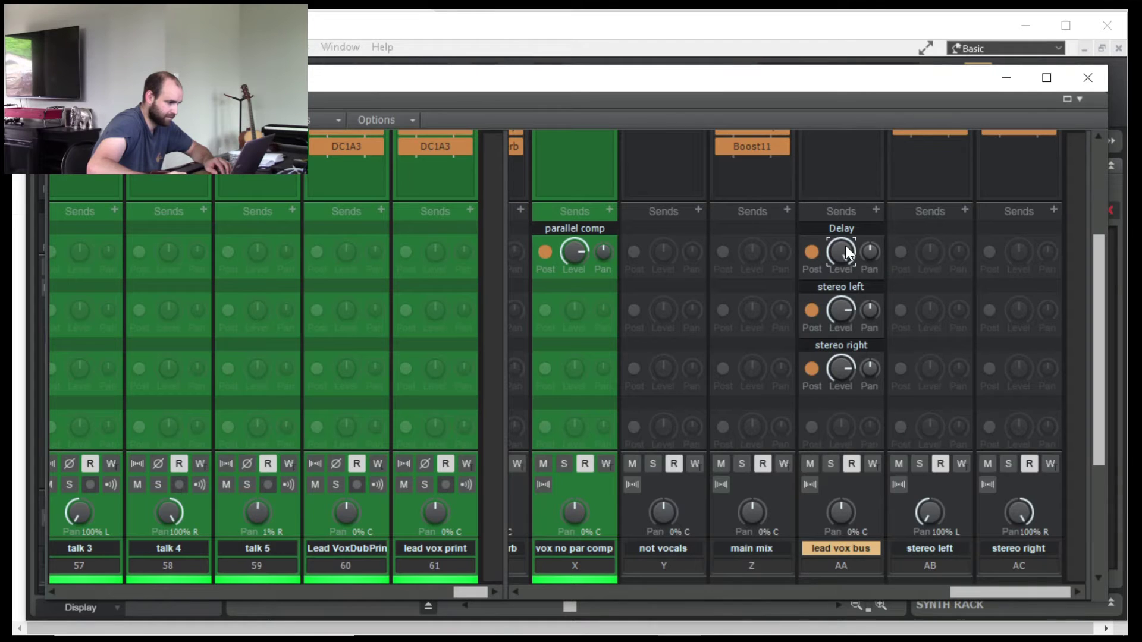
{"action": "mouse_move", "coordinate": [844, 245]}
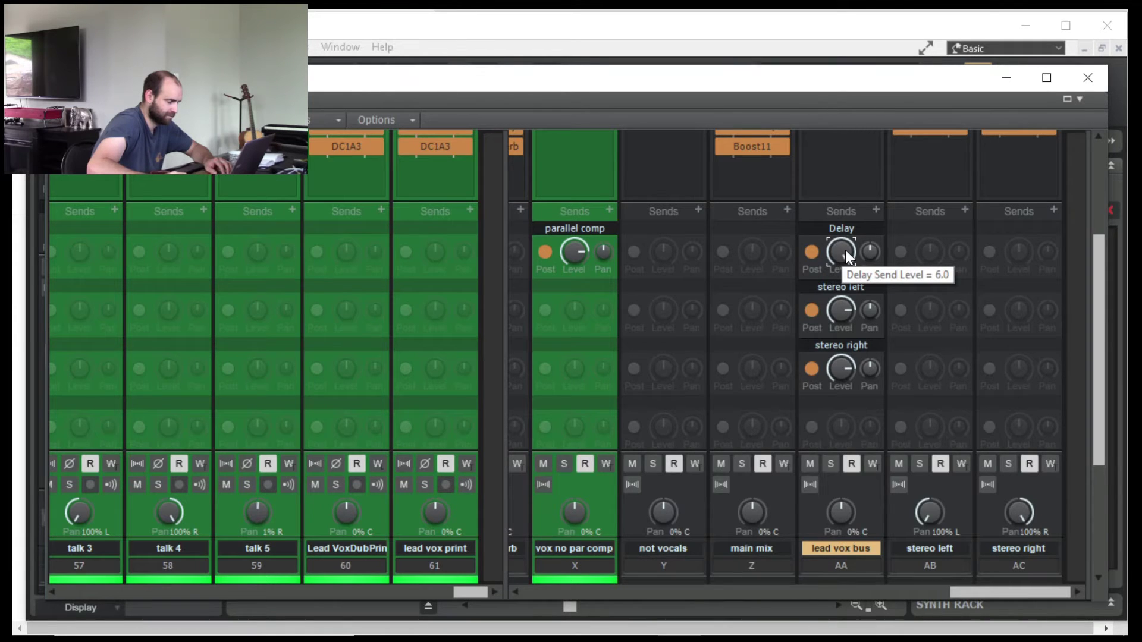
{"action": "left_click", "coordinate": [873, 227]}
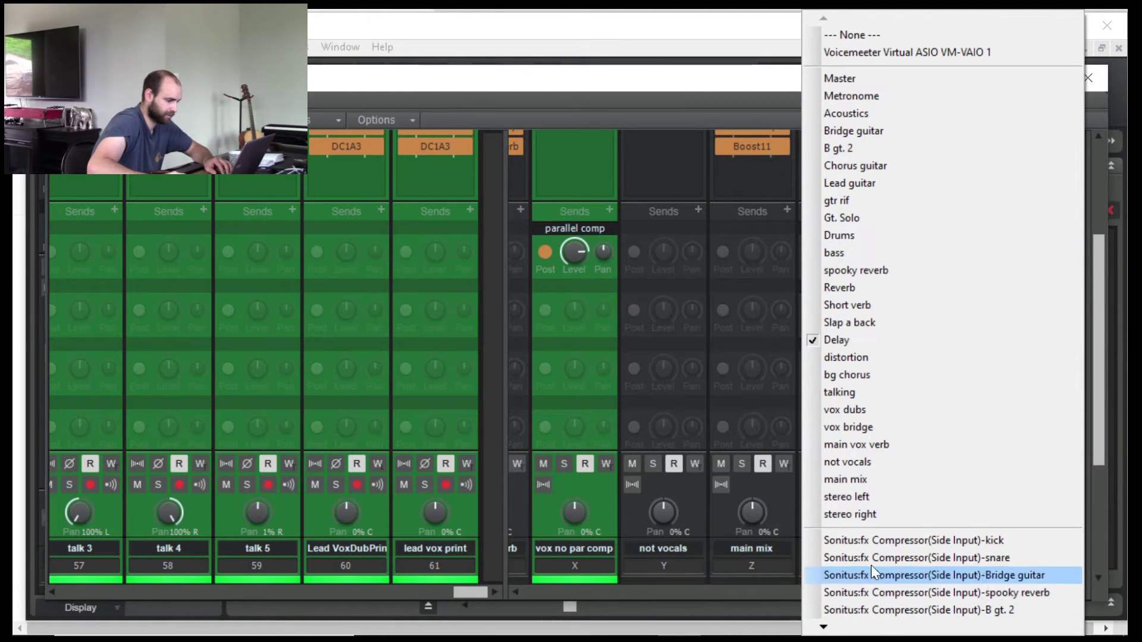
{"action": "mouse_move", "coordinate": [868, 630]}
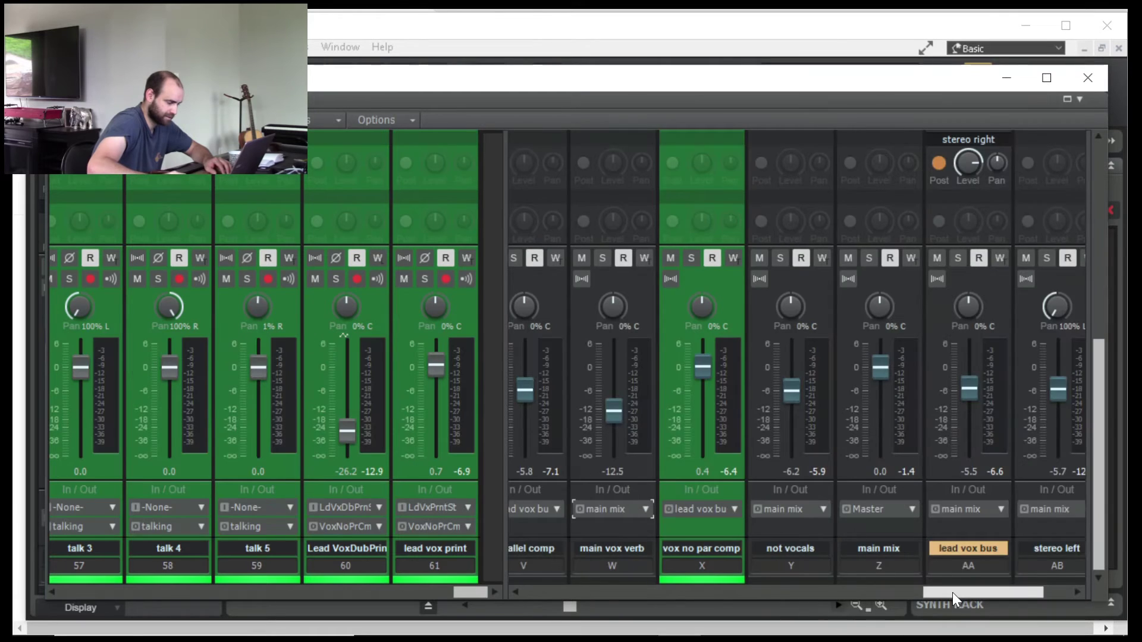
Step: Play the mix and listen to the main vox verb bus together with the lead vox bus
{"action": "left_click_drag", "start_coordinate": [952, 593], "coordinate": [944, 593]}
{"action": "key", "text": "space"}
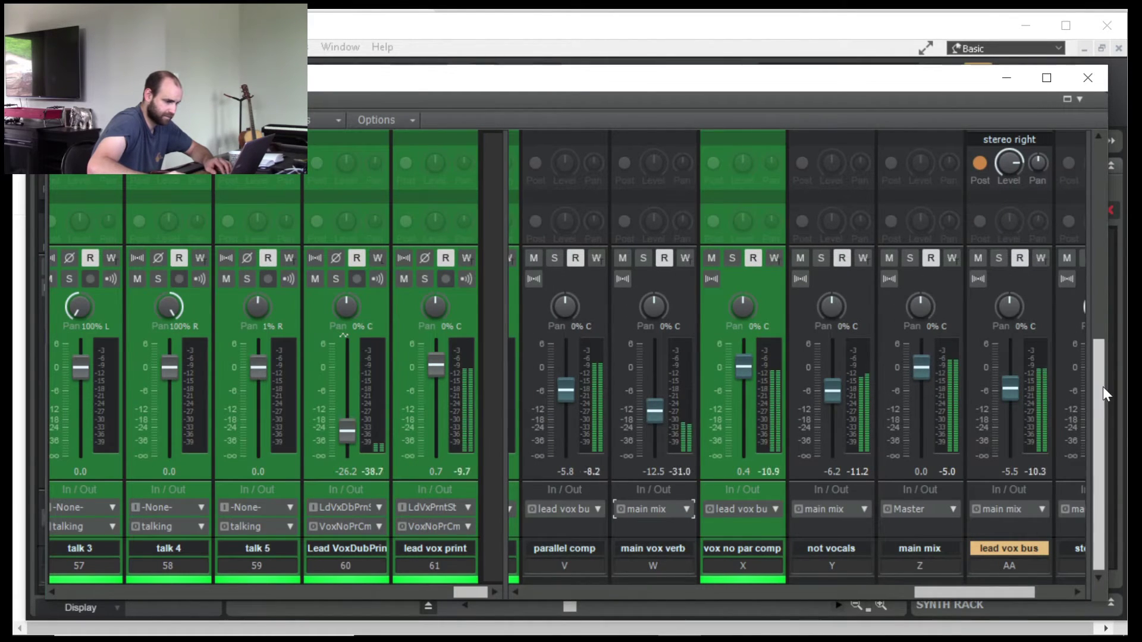
{"action": "left_click_drag", "start_coordinate": [1102, 386], "coordinate": [1109, 261]}
{"action": "mouse_move", "coordinate": [1009, 305]}
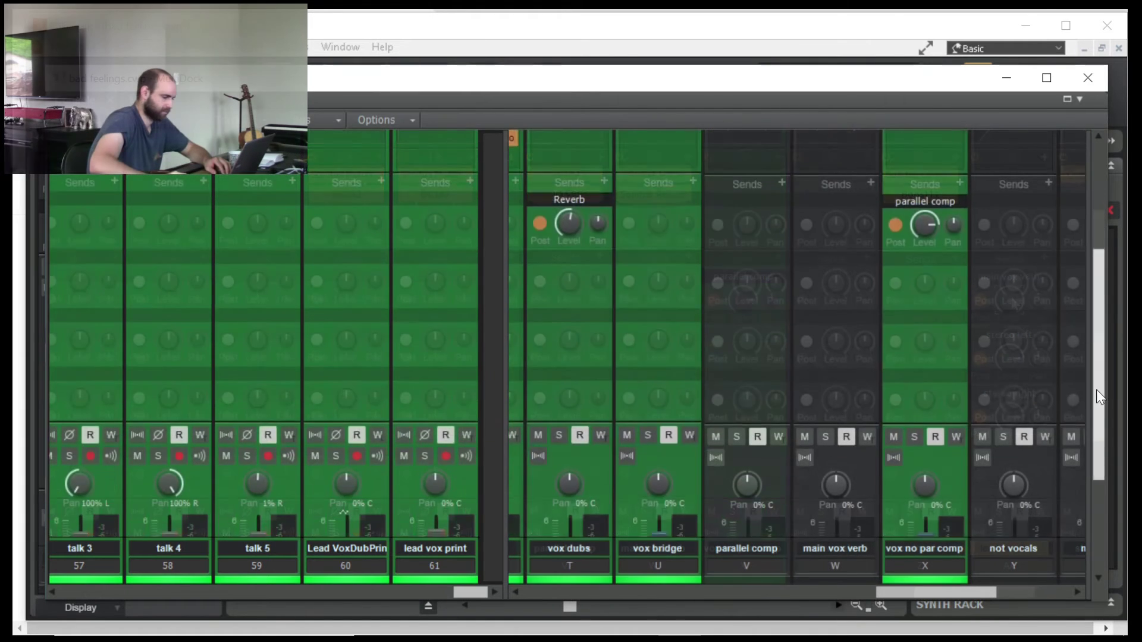
Step: Open the main vox verb bus's Sonitus Delay and set manual tempo sync at 120 BPM with 10% left feedback and 27% left crossfeed
{"action": "left_click_drag", "start_coordinate": [1098, 302], "coordinate": [1097, 391]}
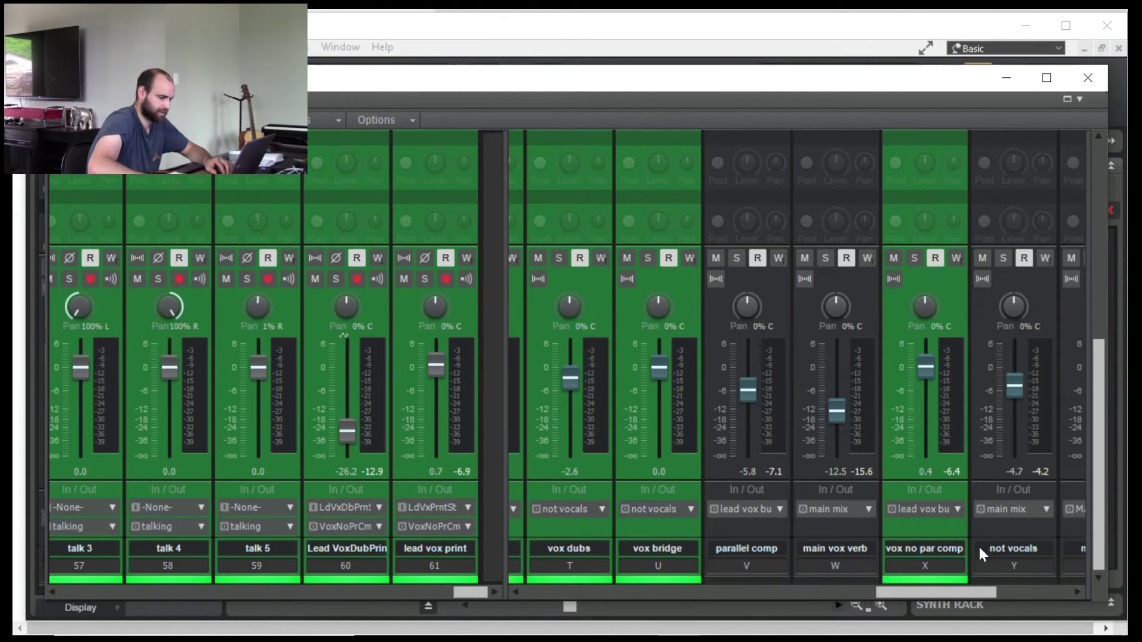
{"action": "left_click_drag", "start_coordinate": [938, 593], "coordinate": [917, 595]}
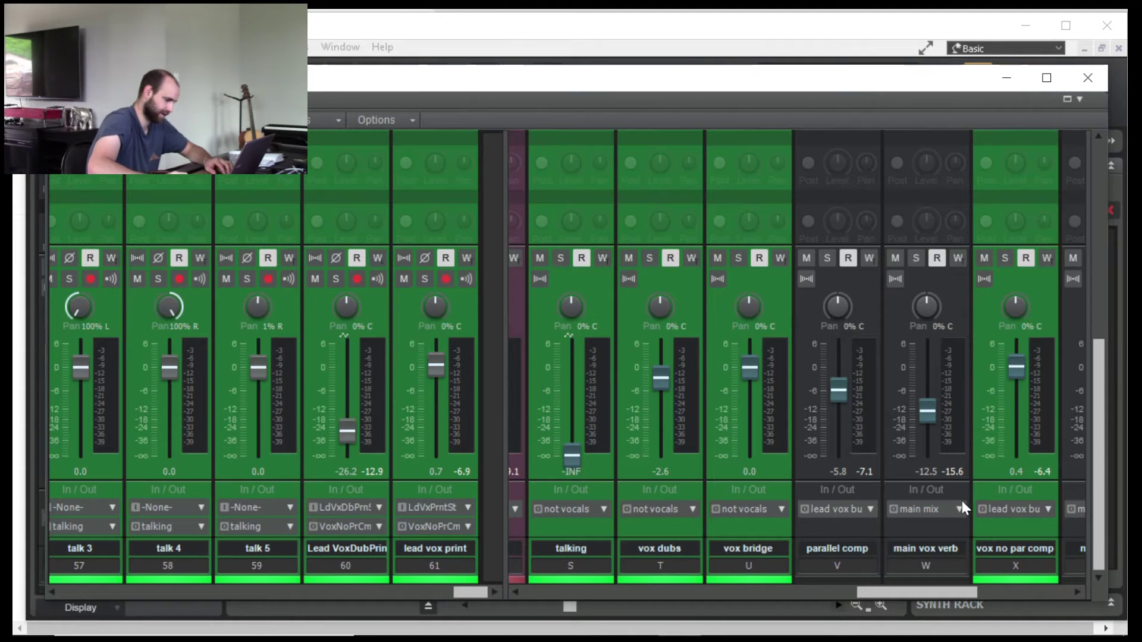
{"action": "scroll", "coordinate": [911, 181], "scroll_direction": "up", "scroll_amount": 10}
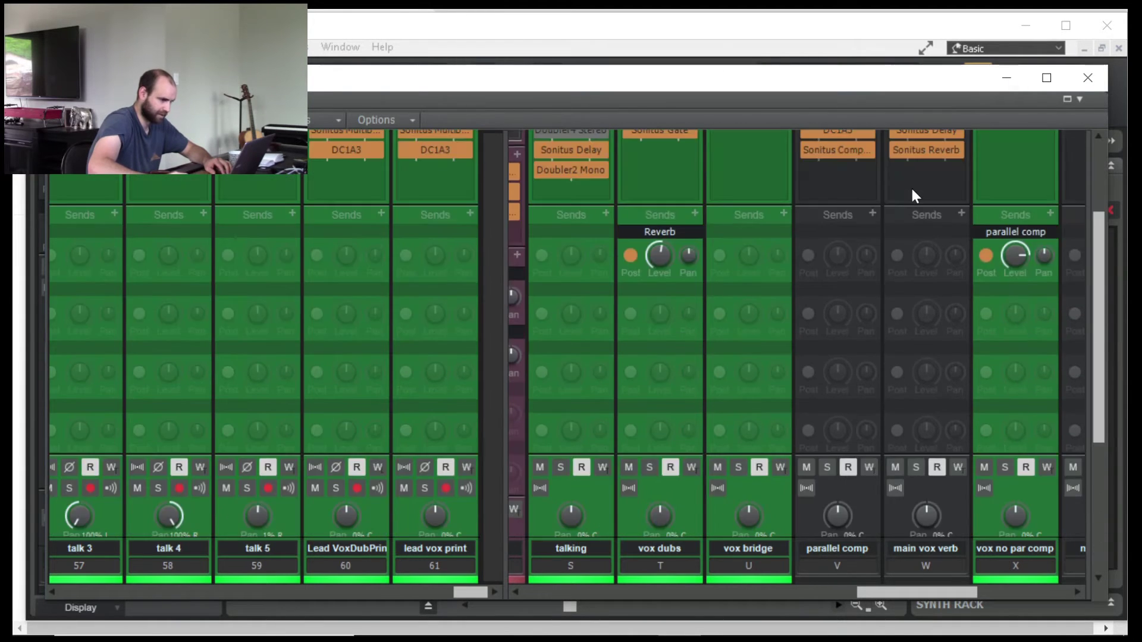
{"action": "double_click", "coordinate": [916, 212]}
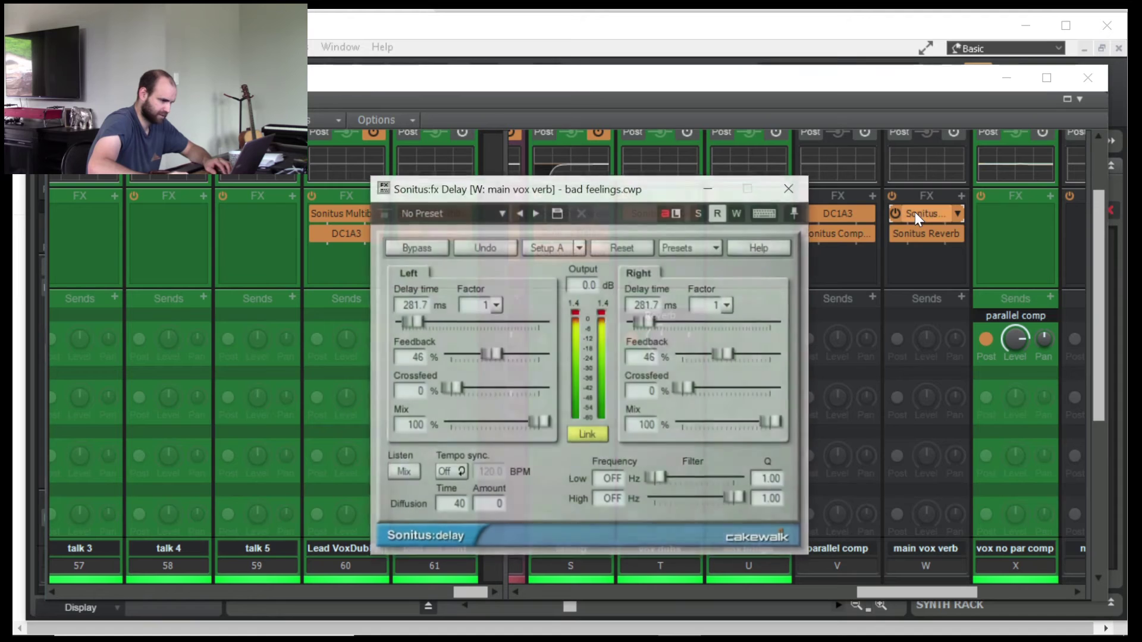
{"action": "left_click", "coordinate": [496, 304]}
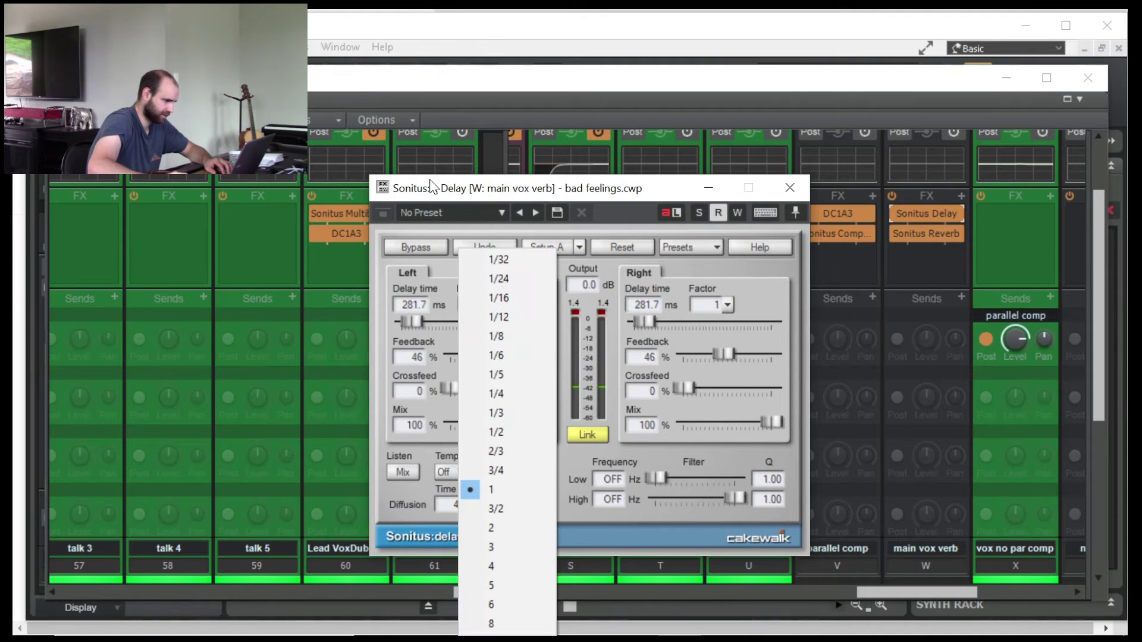
{"action": "left_click", "coordinate": [452, 505]}
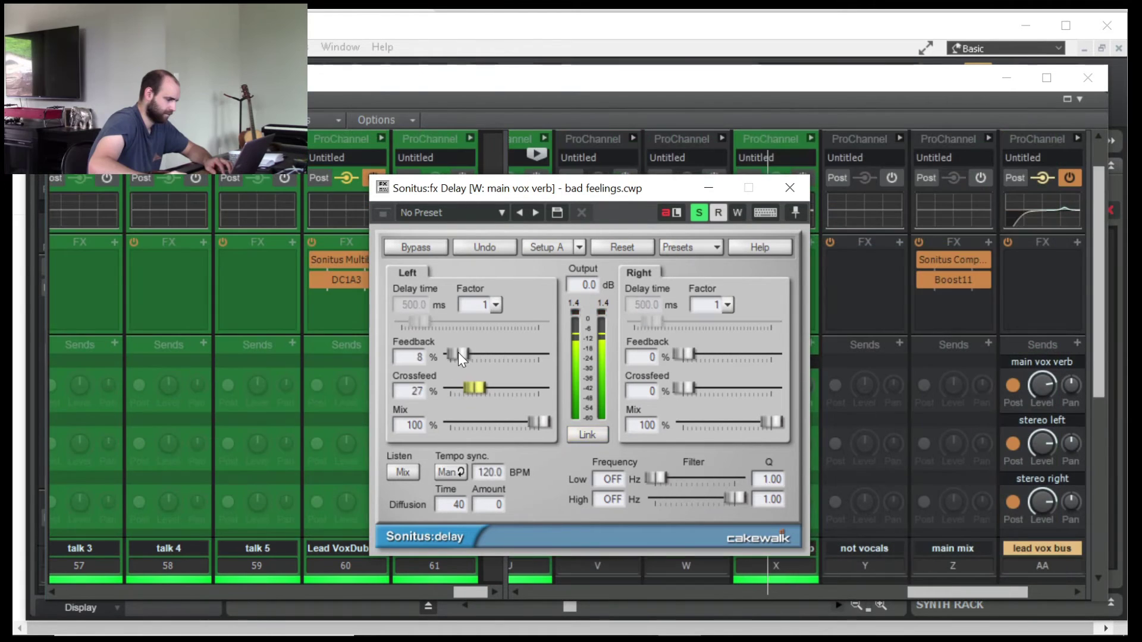
Step: Set the right delay's factor to 1/2, its feedback to 13% and its crossfeed to 22%
{"action": "left_click", "coordinate": [724, 306]}
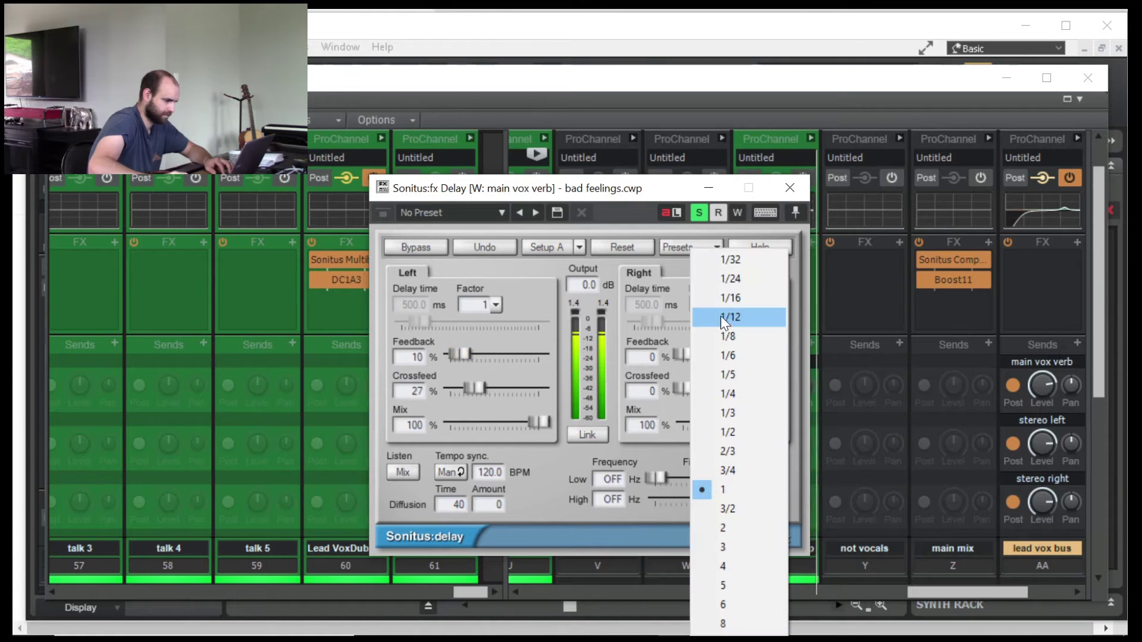
{"action": "left_click", "coordinate": [738, 433]}
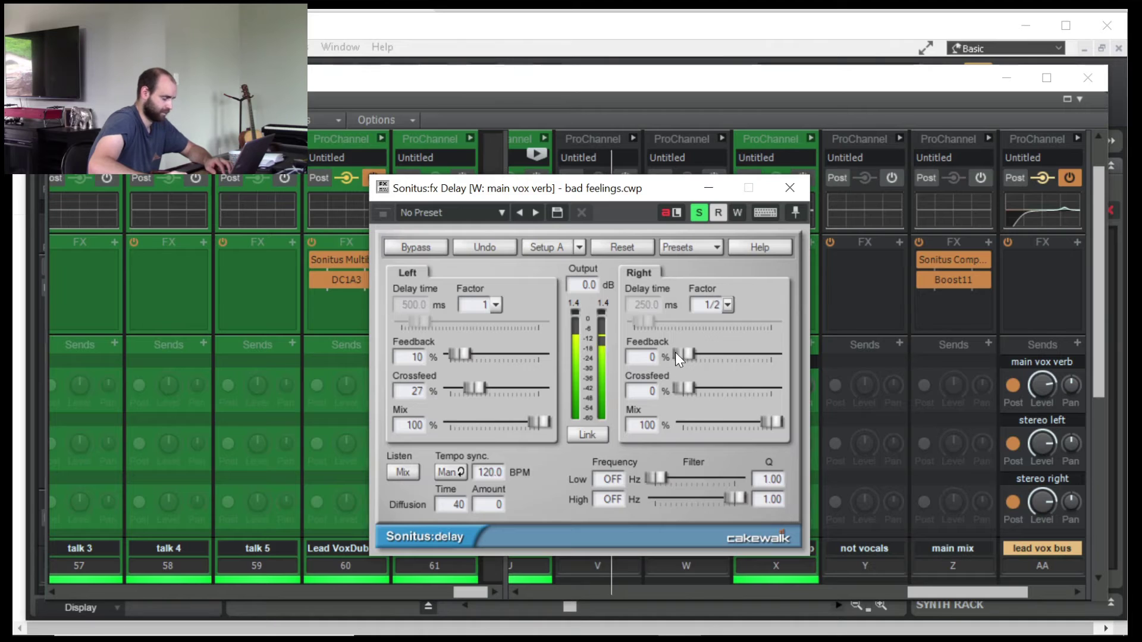
{"action": "left_click_drag", "start_coordinate": [683, 355], "coordinate": [702, 389]}
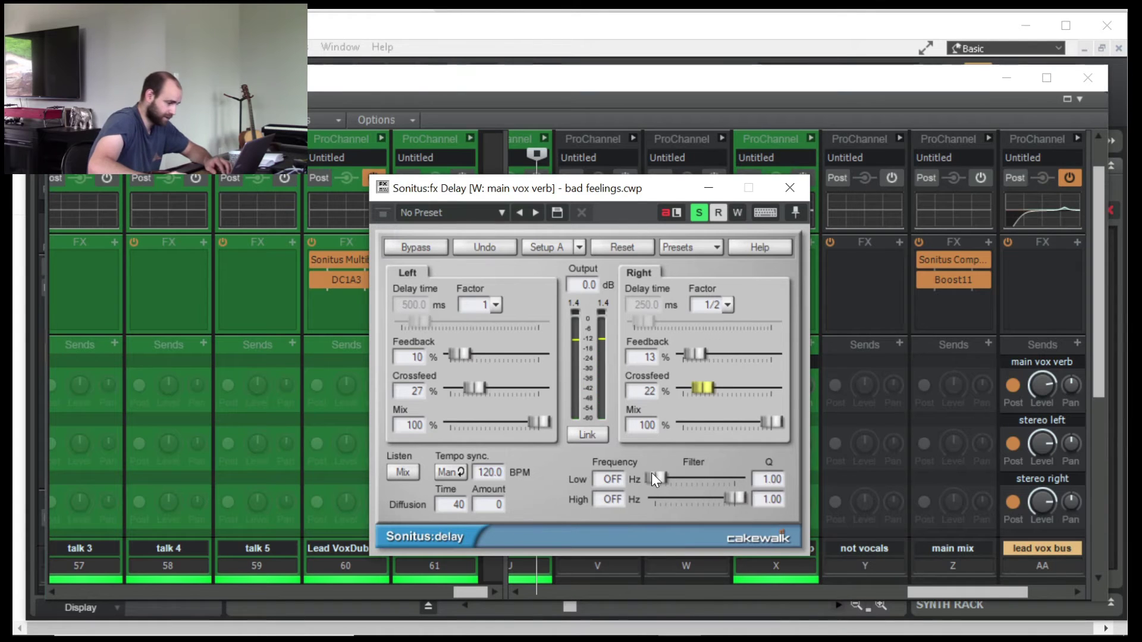
Step: Set the delay's low filter frequency to about 240 Hz and its high filter frequency to about 5508 Hz
{"action": "left_click_drag", "start_coordinate": [656, 480], "coordinate": [669, 477]}
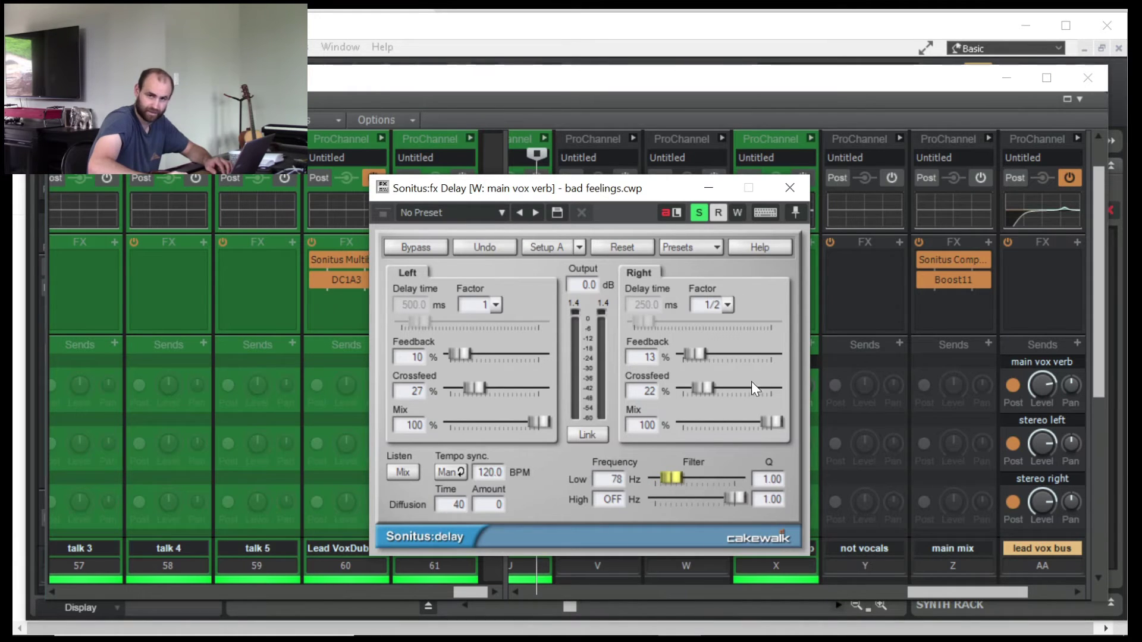
{"action": "left_click_drag", "start_coordinate": [737, 502], "coordinate": [726, 497]}
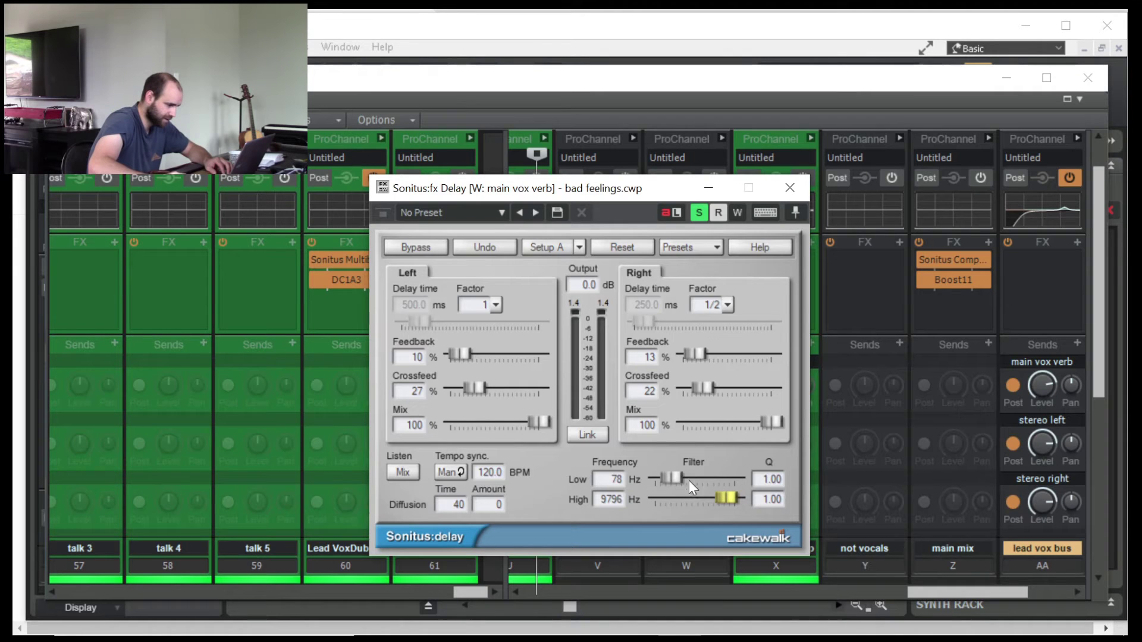
{"action": "left_click_drag", "start_coordinate": [674, 482], "coordinate": [715, 498]}
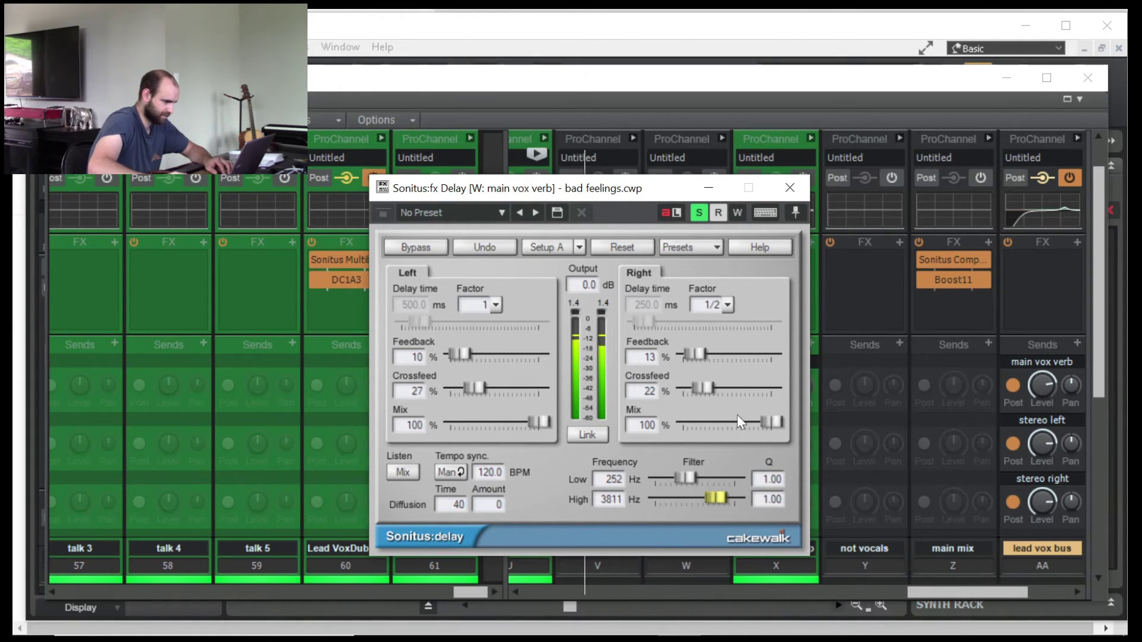
{"action": "left_click_drag", "start_coordinate": [688, 478], "coordinate": [720, 498]}
Step: Stop playback, reopen the main vox verb bus's Sonitus Delay, and set left and right feedback to 3% and left crossfeed to 3%
{"action": "scroll", "coordinate": [928, 299], "scroll_direction": "down", "scroll_amount": 3}
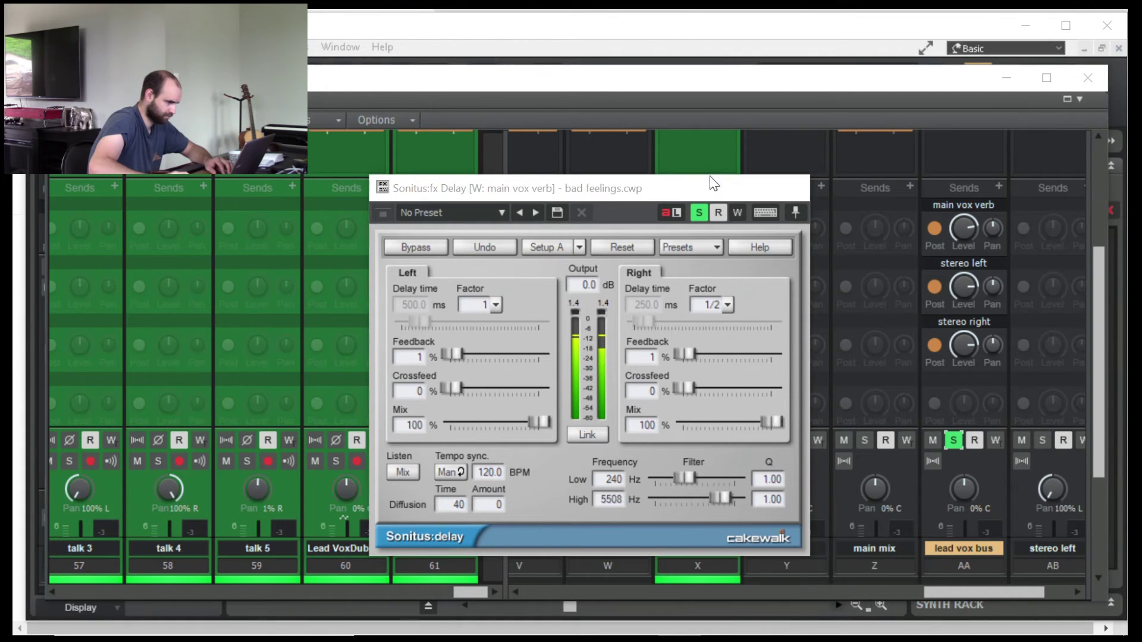
{"action": "key", "text": "space"}
{"action": "left_click_drag", "start_coordinate": [986, 590], "coordinate": [949, 593]}
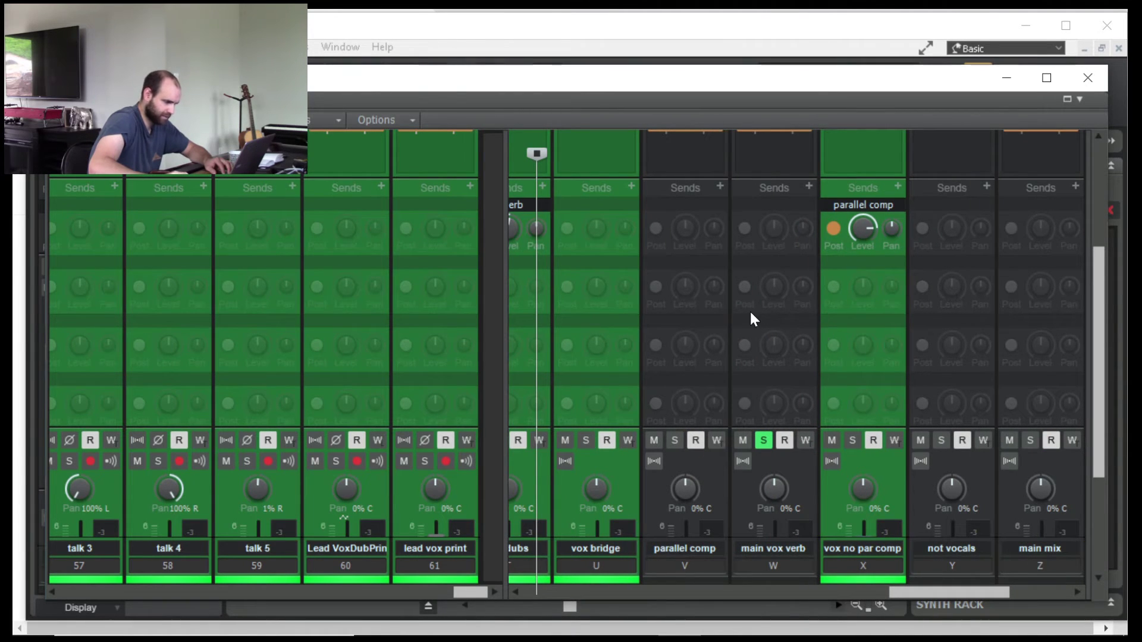
{"action": "scroll", "coordinate": [783, 317], "scroll_direction": "up", "scroll_amount": 3}
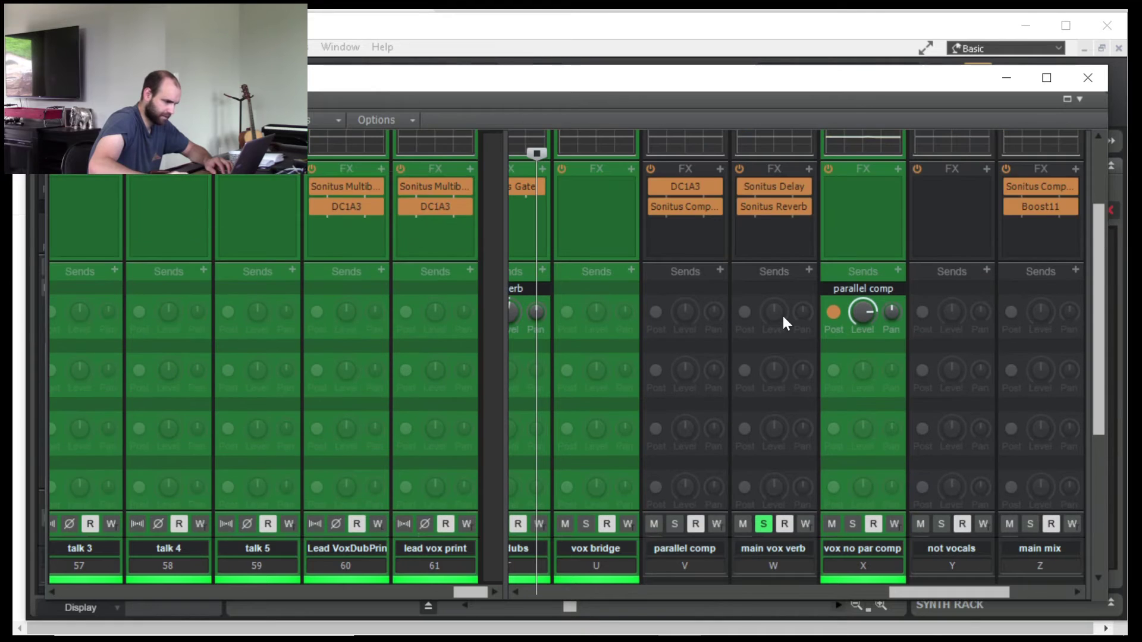
{"action": "double_click", "coordinate": [780, 191]}
{"action": "double_click", "coordinate": [420, 357]}
{"action": "type", "text": "3"}
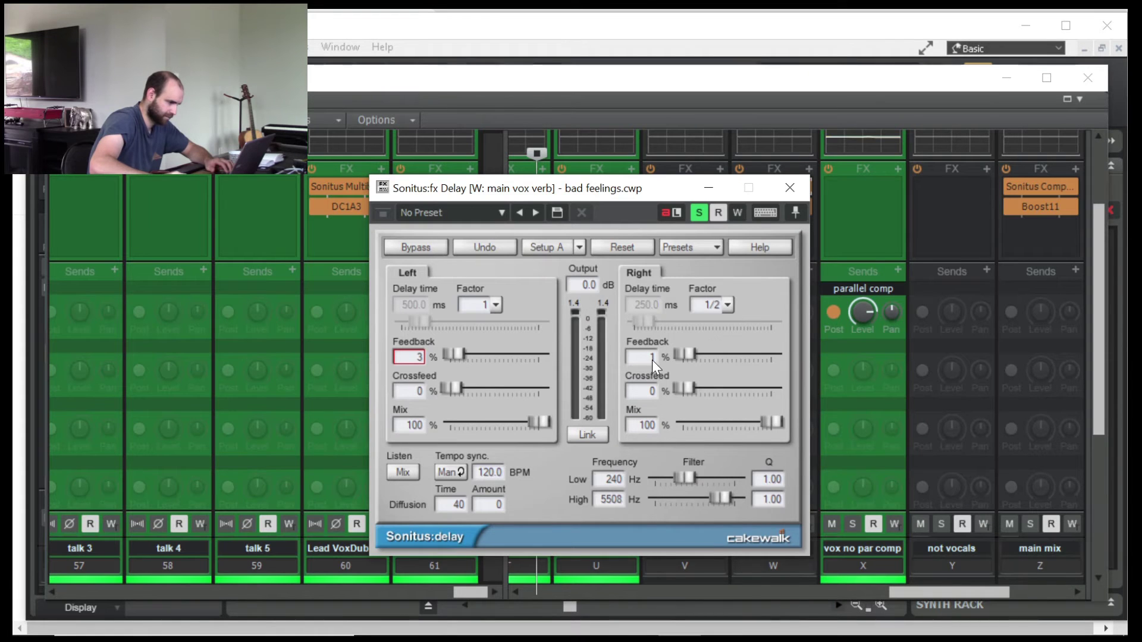
{"action": "type", "text": "3"}
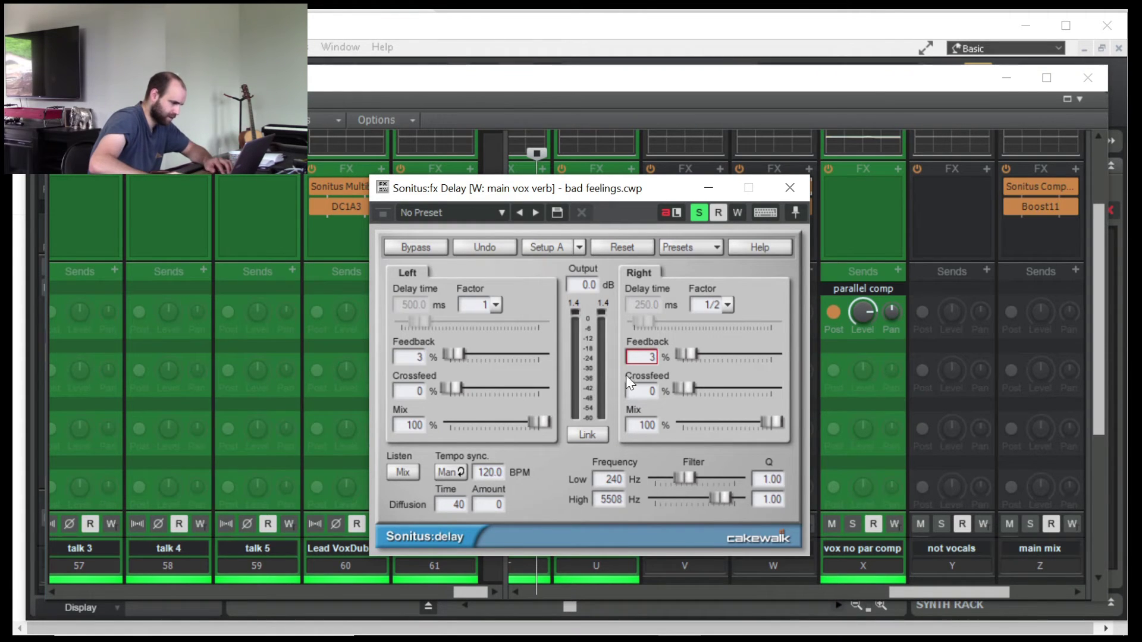
{"action": "left_click", "coordinate": [416, 390]}
{"action": "type", "text": "3"}
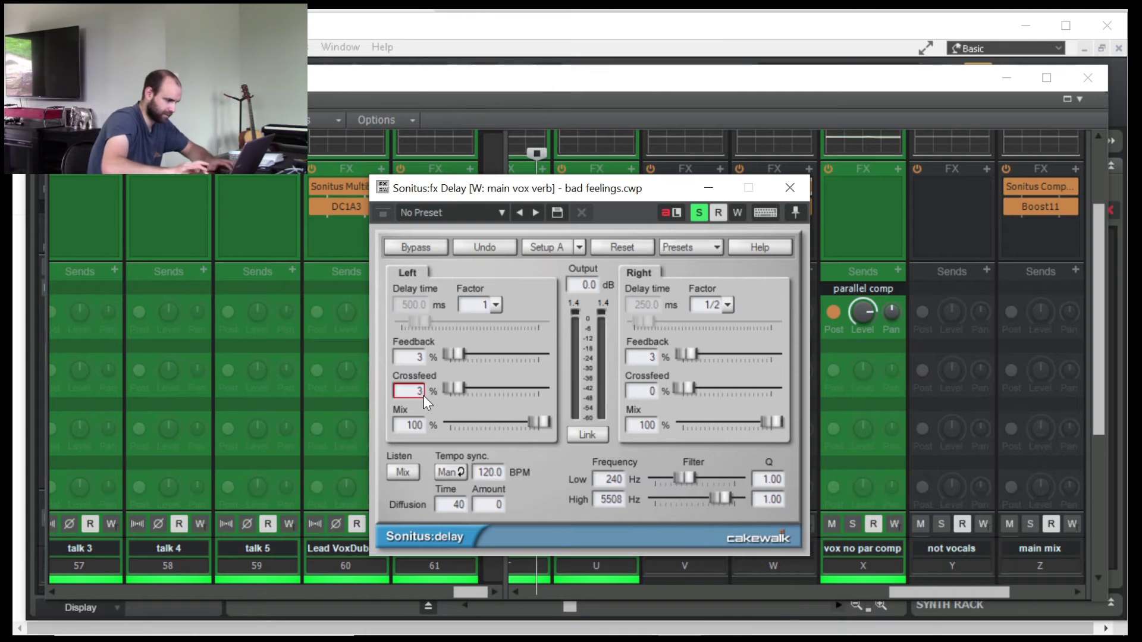
Step: Set the delay's right crossfeed to 3%, stop playback, and close the Sonitus Delay
{"action": "left_click", "coordinate": [648, 390]}
{"action": "type", "text": "3"}
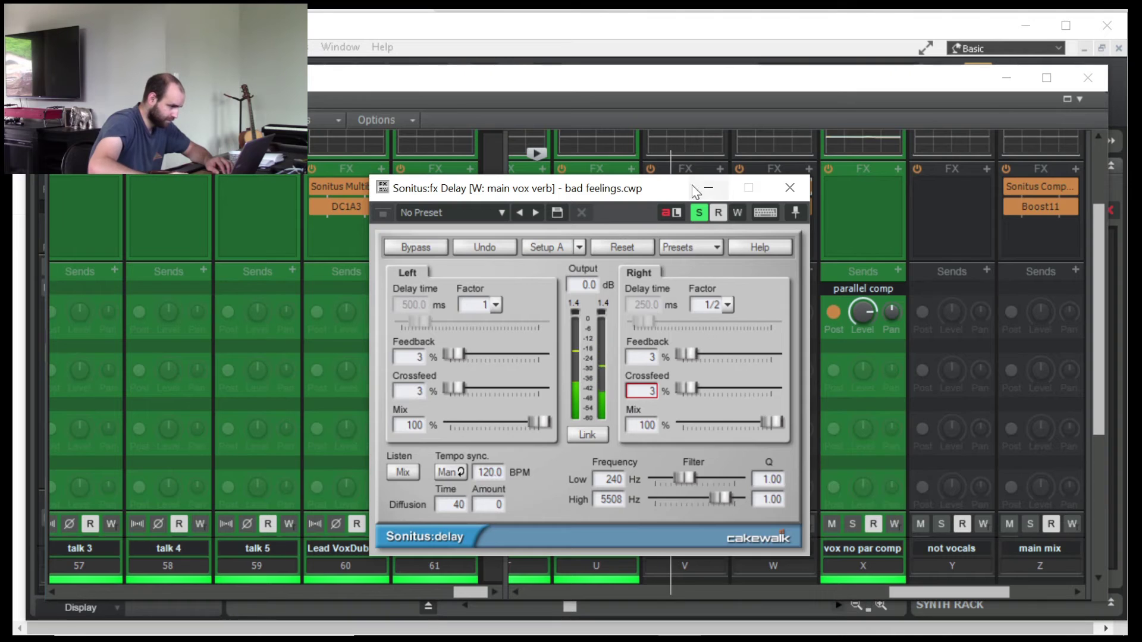
{"action": "key", "text": "space"}
{"action": "left_click", "coordinate": [788, 188]}
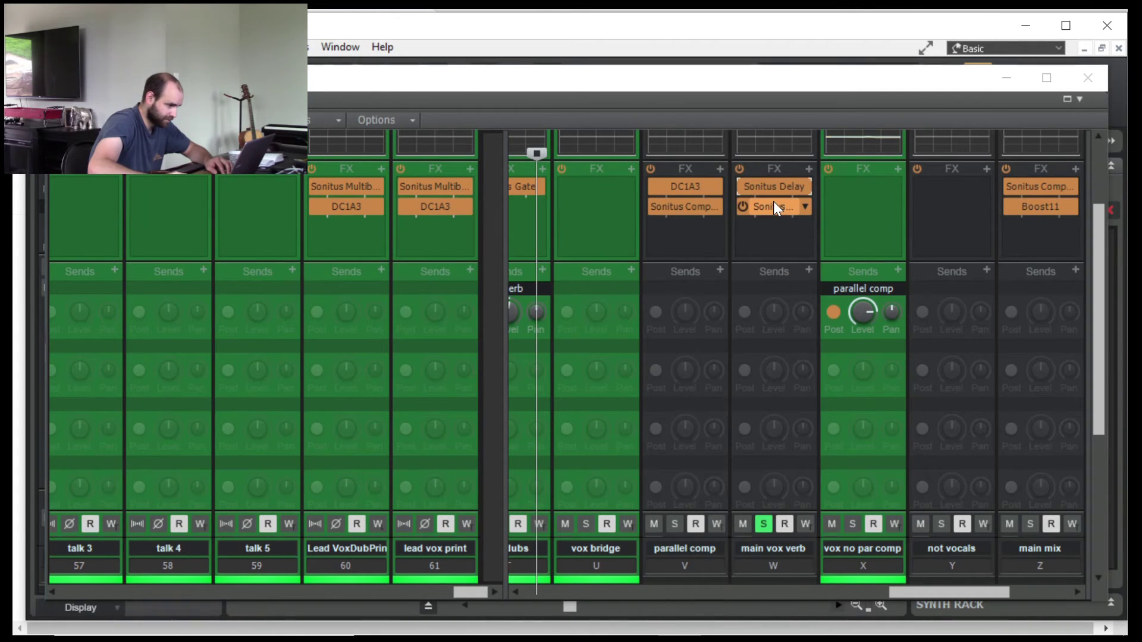
Step: Open the main vox verb bus's Sonitus Reverb and set its dry level to about -13.7 dB and reverb level to about -0.4 dB
{"action": "double_click", "coordinate": [774, 203]}
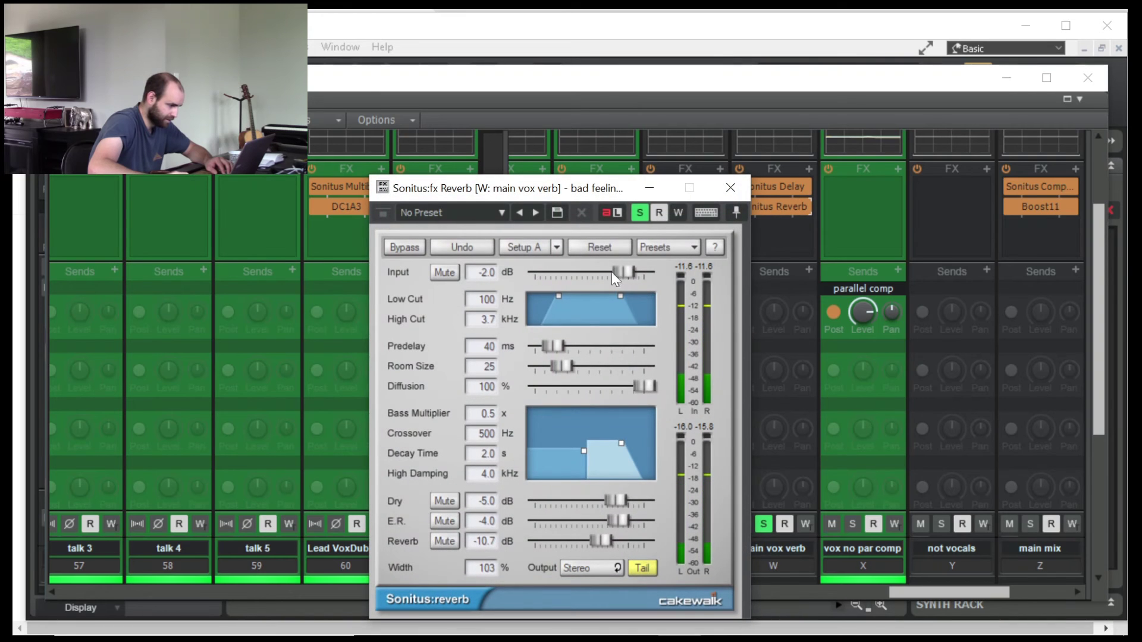
{"action": "left_click_drag", "start_coordinate": [625, 501], "coordinate": [628, 541]}
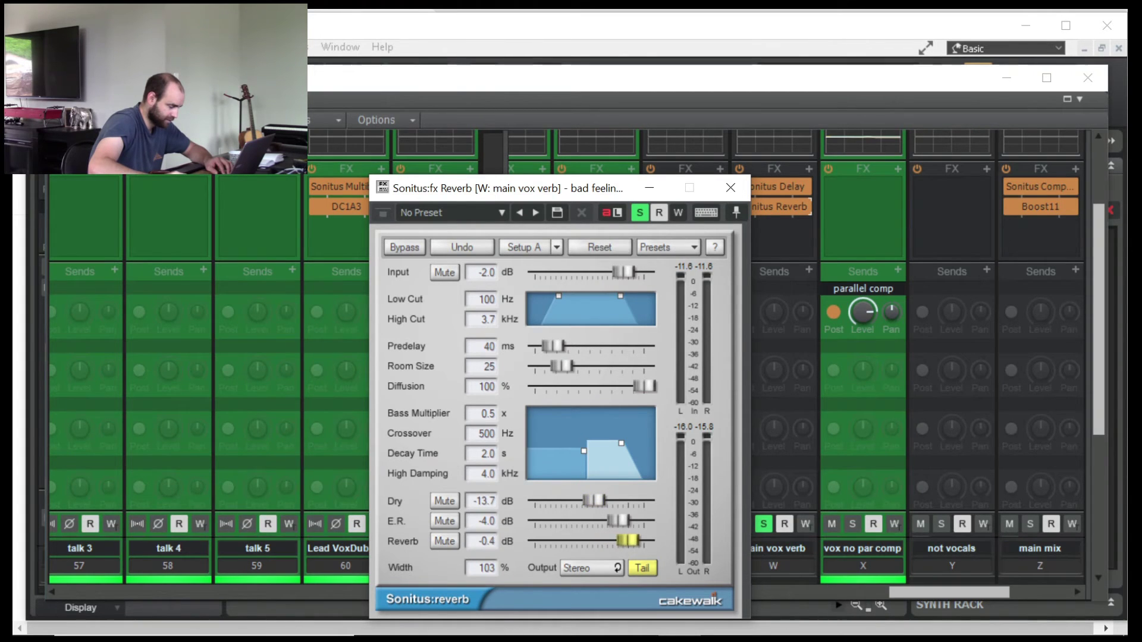
{"action": "left_click_drag", "start_coordinate": [552, 191], "coordinate": [523, 116]}
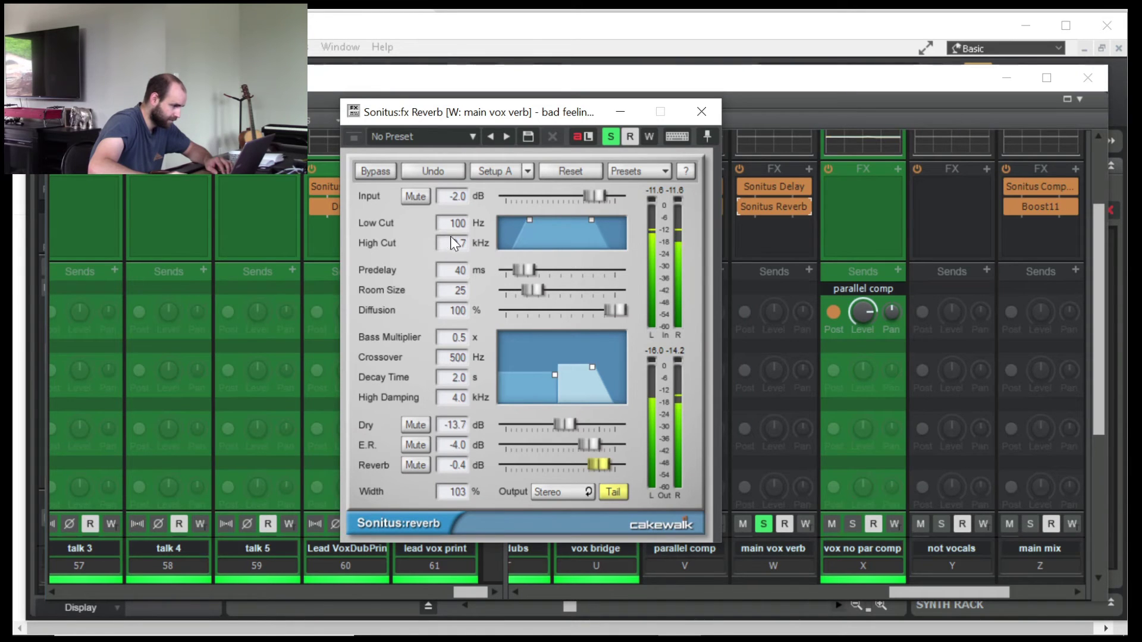
Step: Set the reverb's low cut to about 91 Hz, its high cut to about 10.4 kHz, and its decay time to 3.0 s
{"action": "left_click_drag", "start_coordinate": [458, 251], "coordinate": [455, 227]}
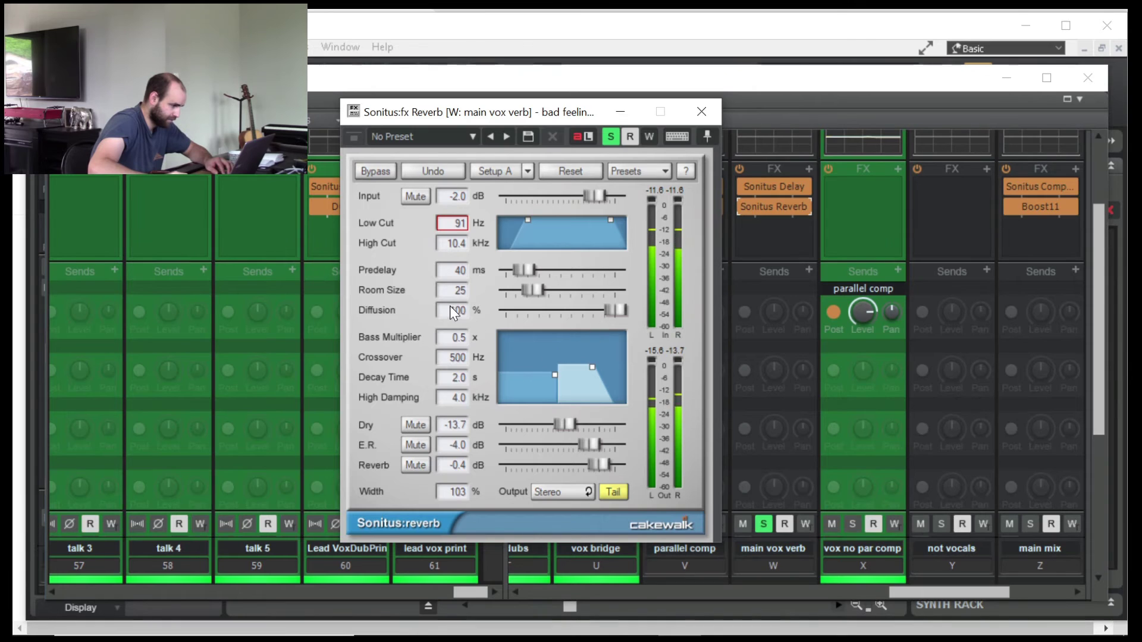
{"action": "left_click", "coordinate": [455, 377]}
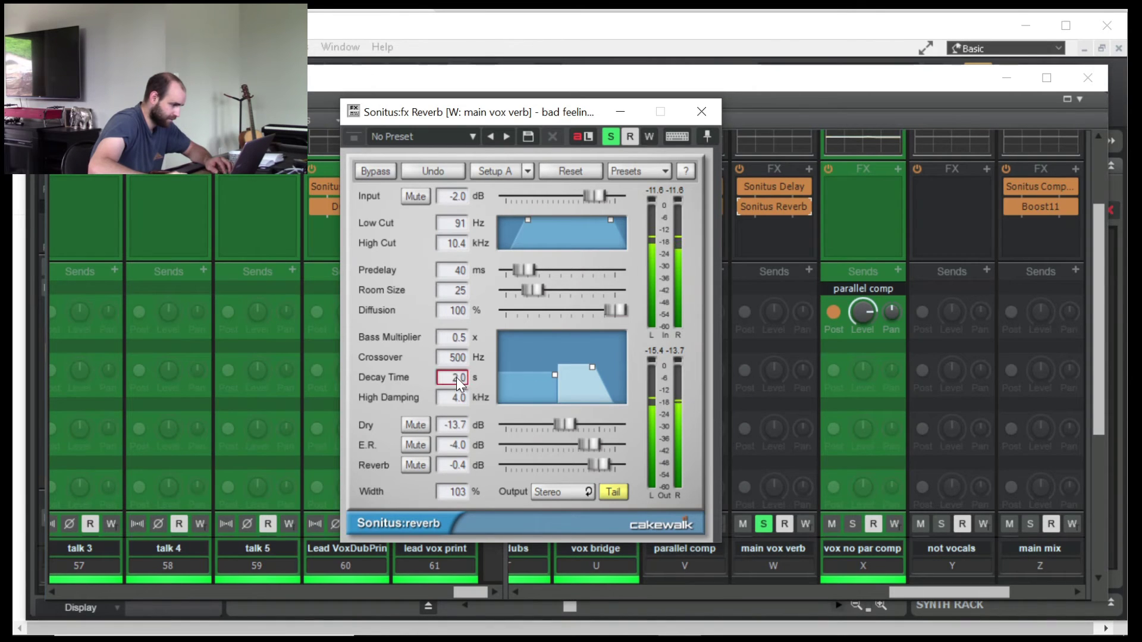
{"action": "left_click", "coordinate": [456, 377]}
{"action": "type", "text": "3.0"}
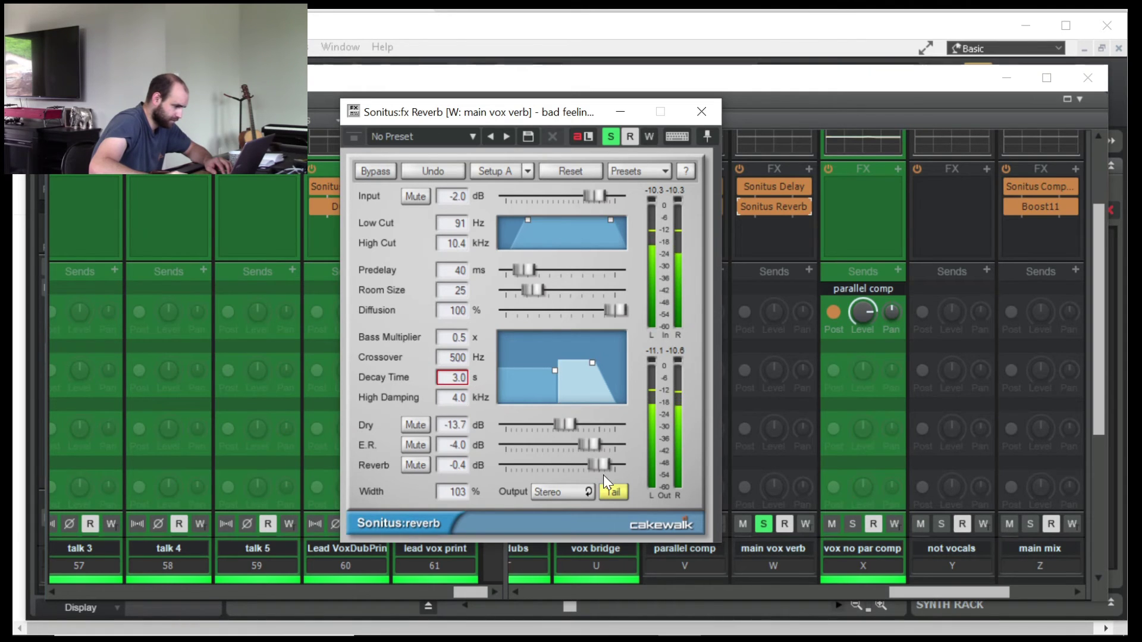
Step: Adjust the reverb's output levels to about -17.7 dB dry, -9.3 dB early reflections, and 0.8 dB reverb
{"action": "mouse_move", "coordinate": [590, 445]}
{"action": "left_mouse_down"}
{"action": "mouse_move", "coordinate": [615, 445]}
{"action": "mouse_move", "coordinate": [580, 445]}
{"action": "mouse_move", "coordinate": [594, 464]}
{"action": "left_mouse_up"}
{"action": "left_click_drag", "start_coordinate": [563, 422], "coordinate": [555, 425]}
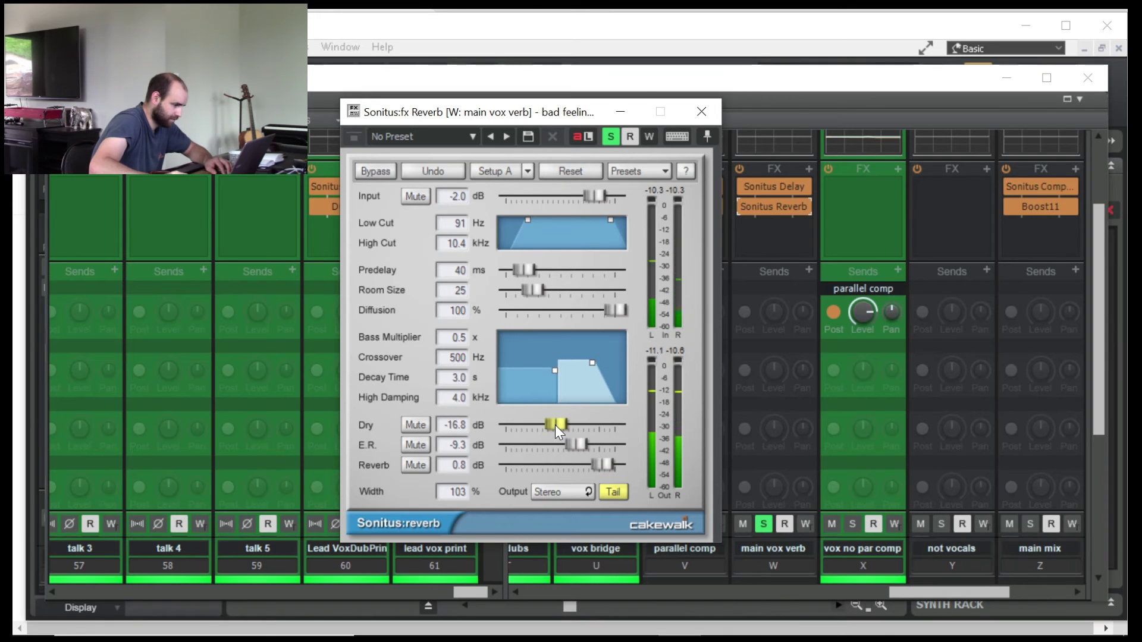
{"action": "left_click_drag", "start_coordinate": [555, 425], "coordinate": [552, 425]}
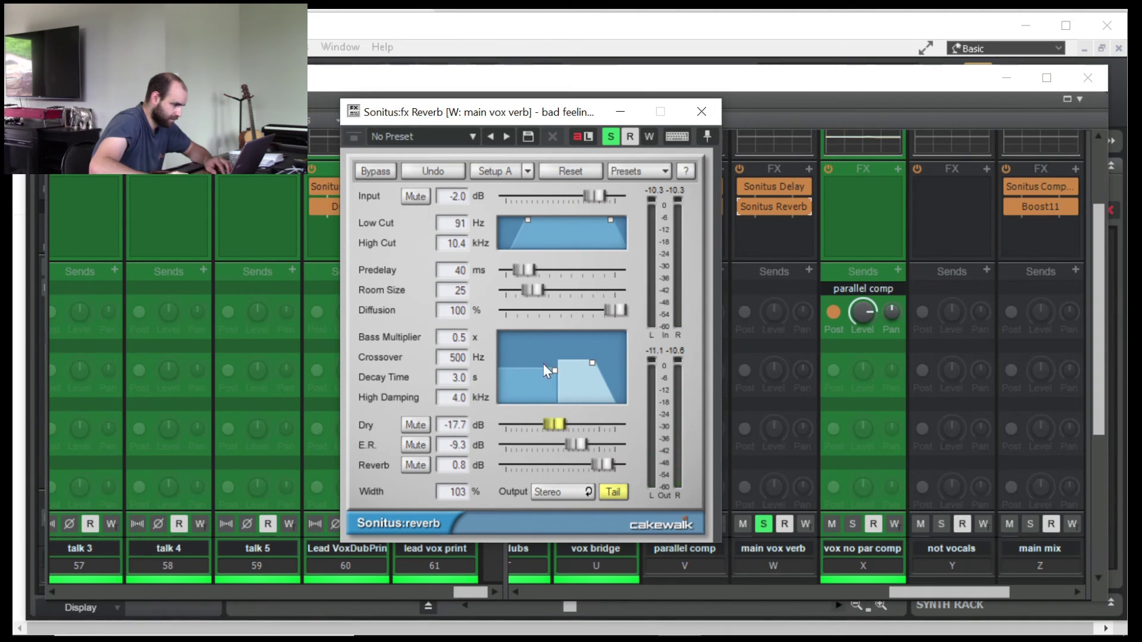
Step: Set the reverb's room size to 50 and confirm its predelay at 40 ms
{"action": "double_click", "coordinate": [458, 289]}
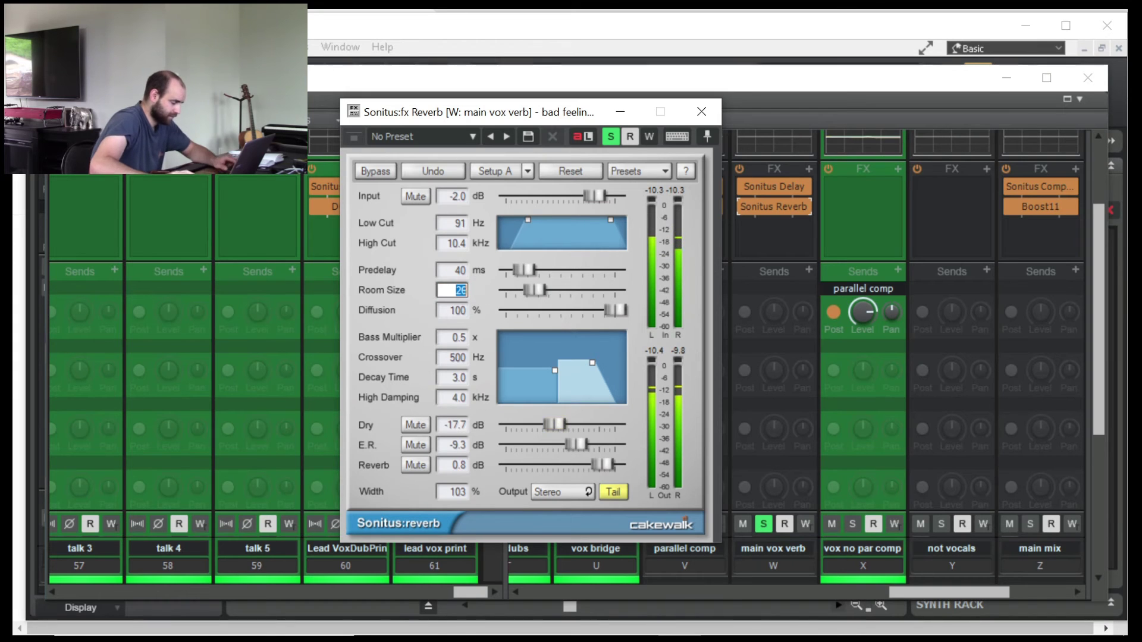
{"action": "type", "text": "50"}
{"action": "key", "text": "Return"}
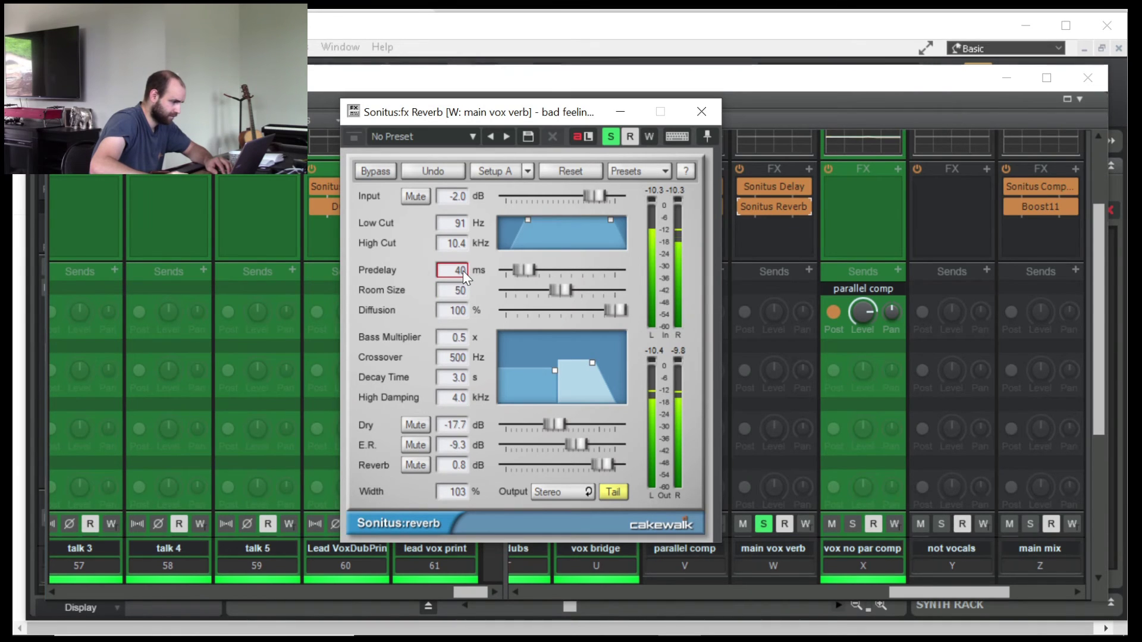
{"action": "left_click", "coordinate": [463, 270]}
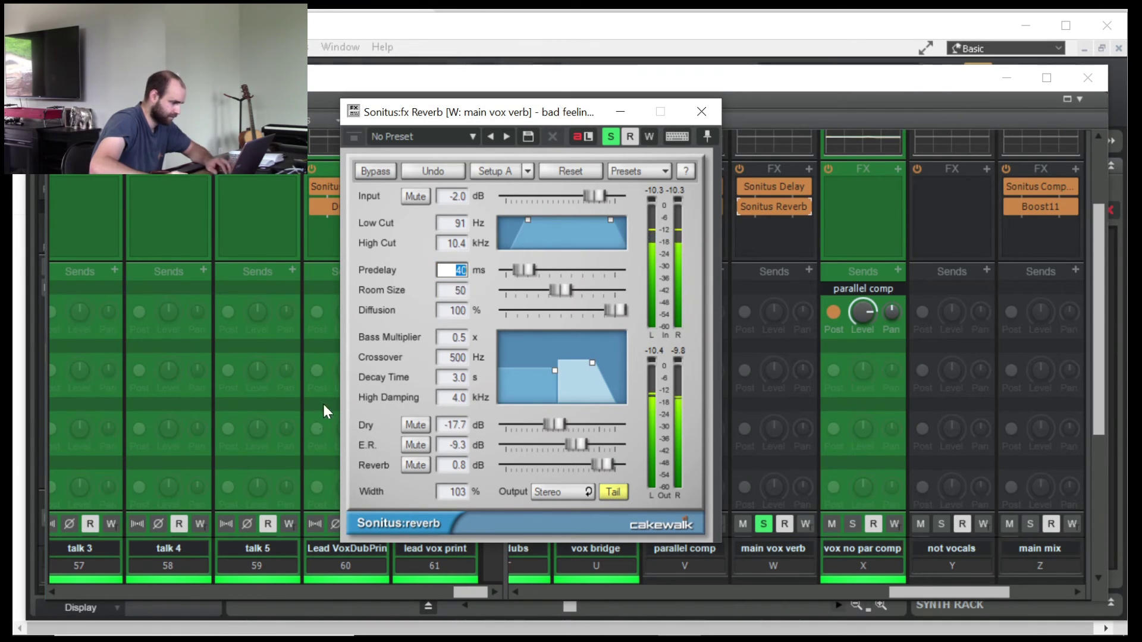
{"action": "key", "text": "Return"}
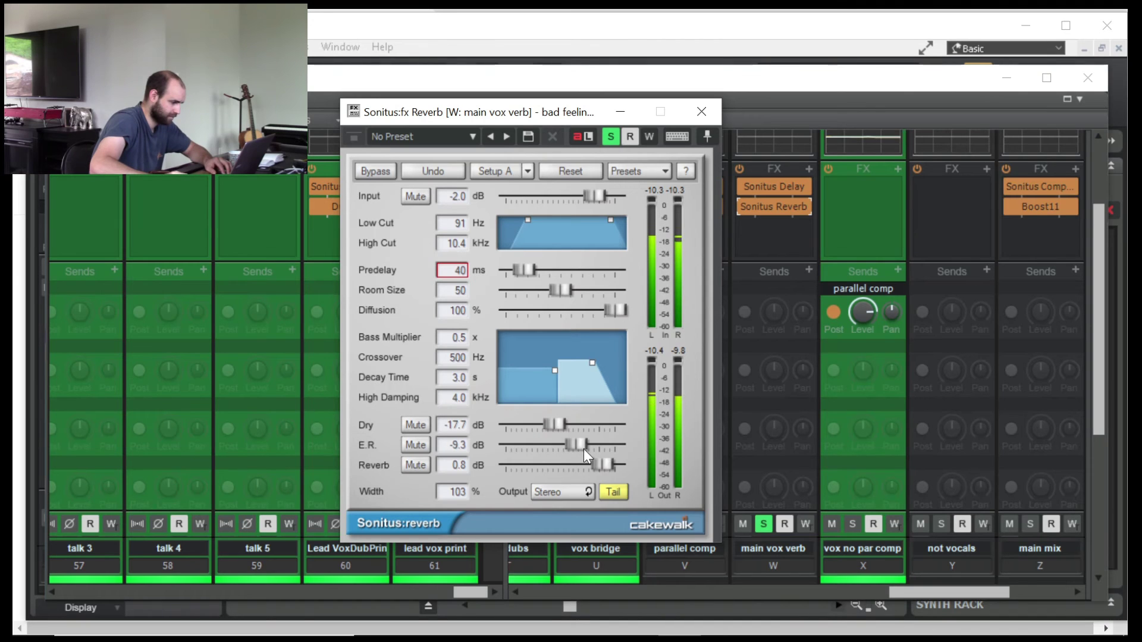
Step: Lower the reverb's early reflections to about -14.5 dB, set the bass multiplier to 1.0, and close the Sonitus Reverb
{"action": "left_click_drag", "start_coordinate": [566, 442], "coordinate": [551, 443]}
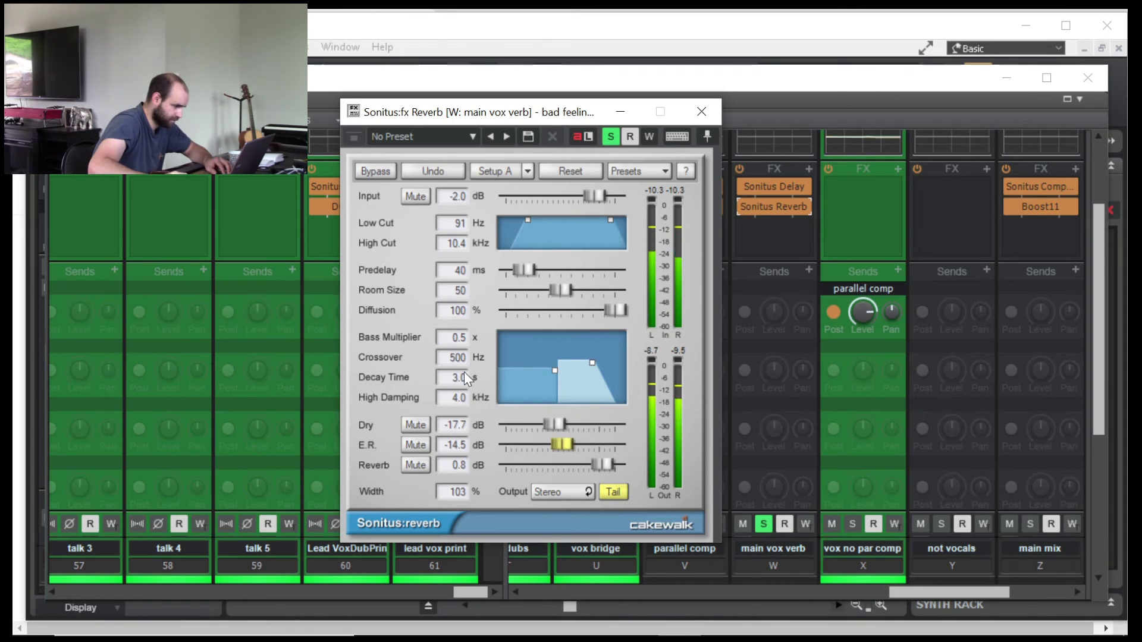
{"action": "left_click", "coordinate": [459, 338]}
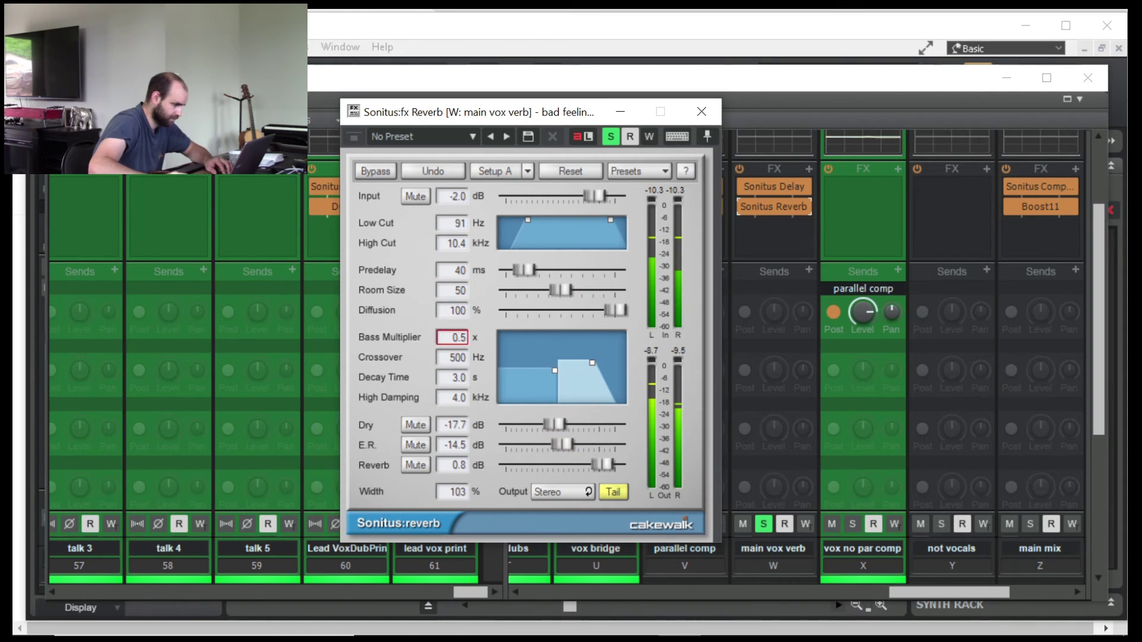
{"action": "type", "text": "1.0"}
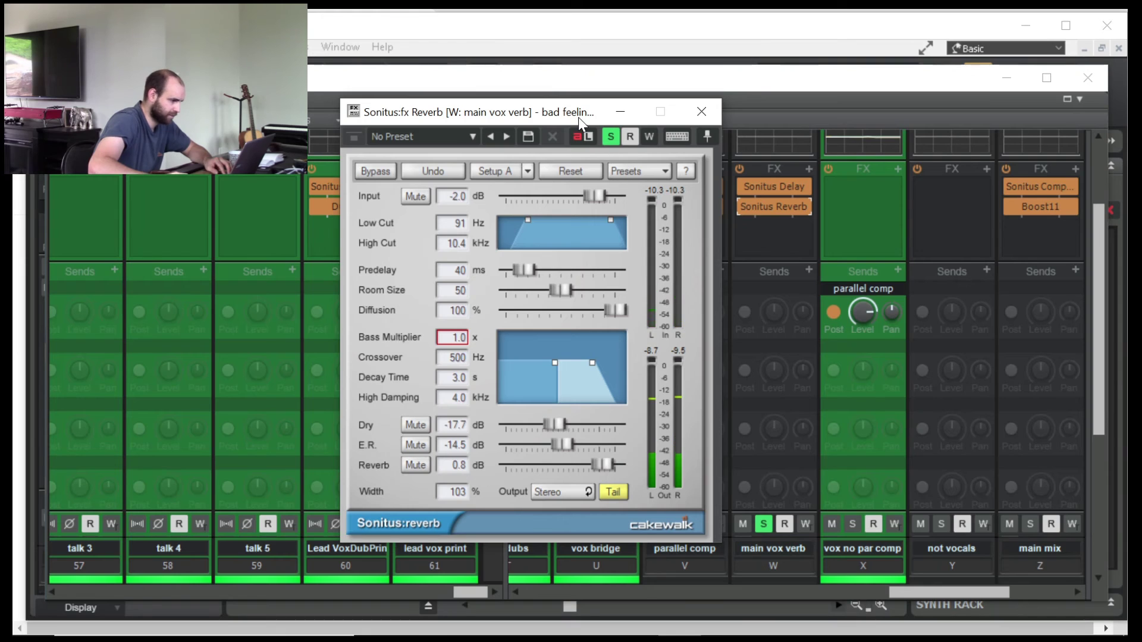
{"action": "left_click", "coordinate": [700, 113]}
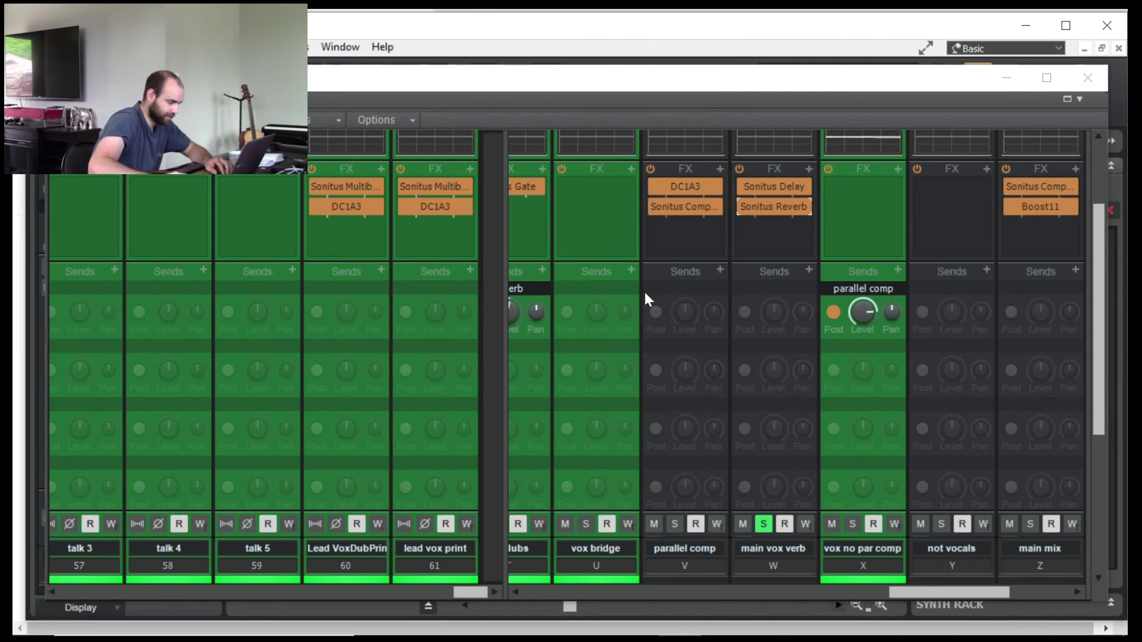
Step: Unsolo the main vox verb and lead vox buses, and play the full mix to hear the vocals in context
{"action": "left_click_drag", "start_coordinate": [1103, 338], "coordinate": [1079, 429]}
{"action": "left_click", "coordinate": [763, 347]}
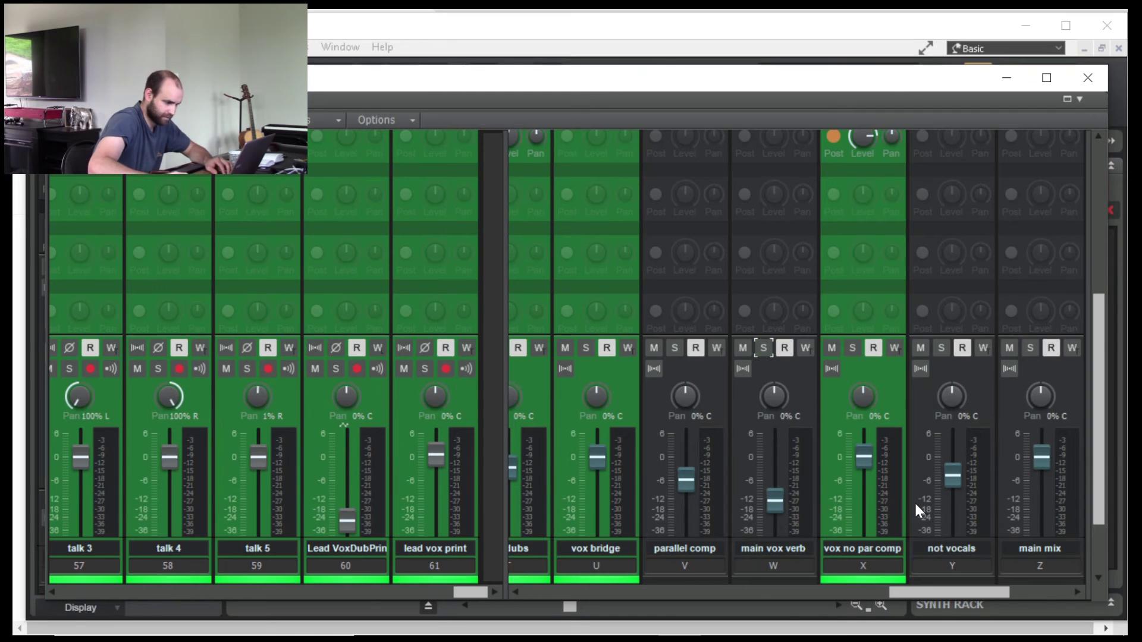
{"action": "left_click_drag", "start_coordinate": [939, 588], "coordinate": [992, 590]}
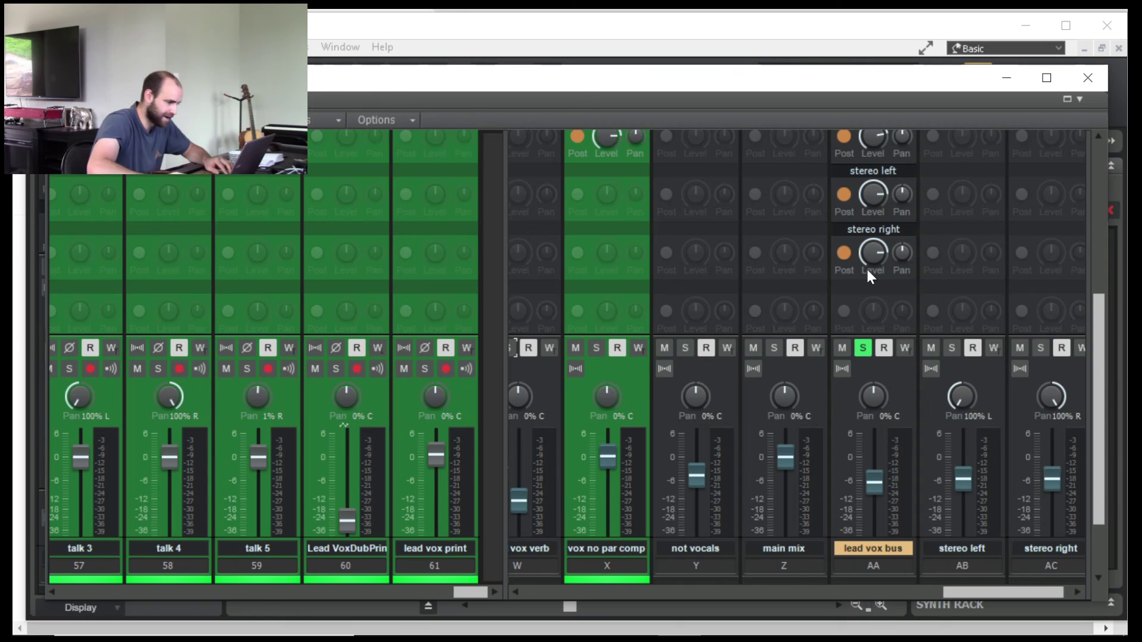
{"action": "left_click", "coordinate": [863, 348]}
{"action": "key", "text": "space"}
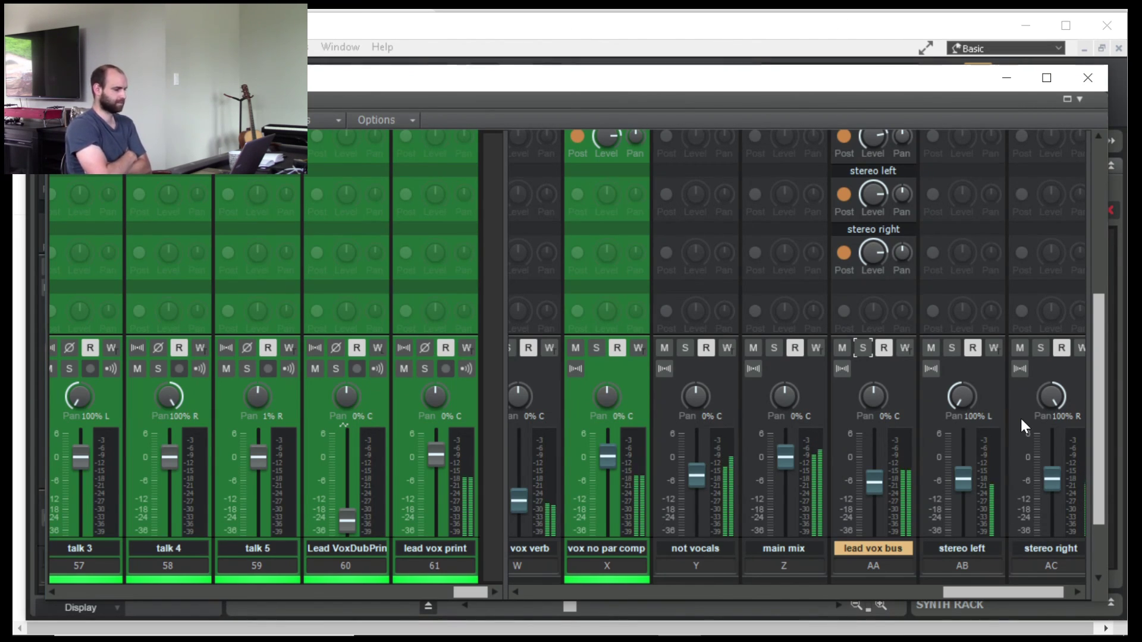
{"action": "key", "text": "r"}
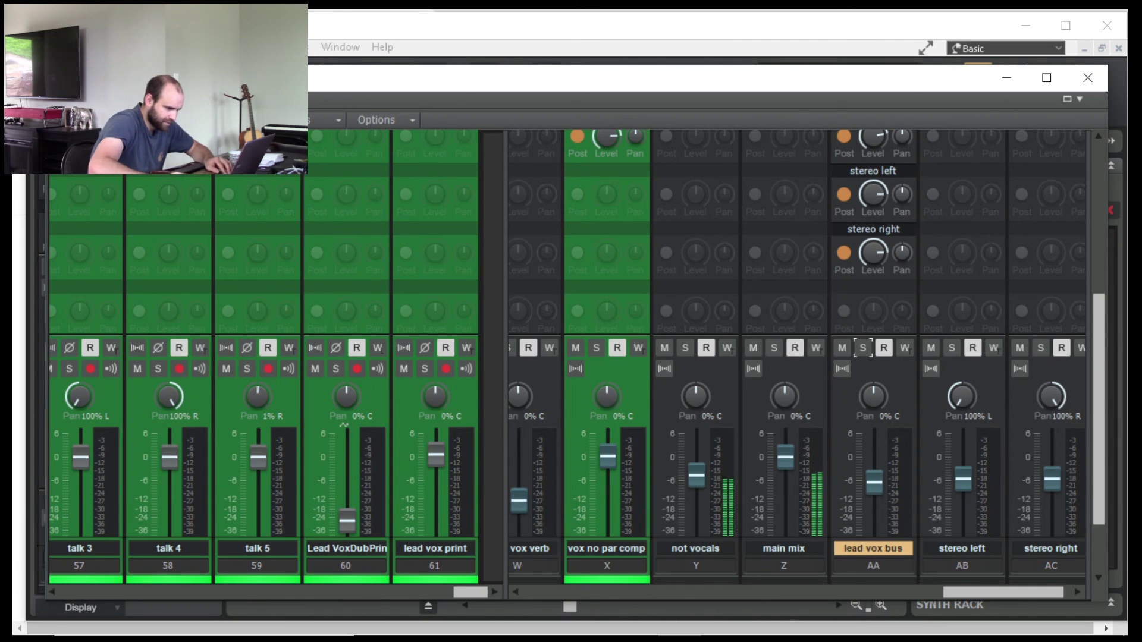
Step: During playback, raise the parallel comp bus's volume to about -2.8 dB and lower the lead vox bus to about -7.0 dB
{"action": "left_click_drag", "start_coordinate": [1094, 445], "coordinate": [1096, 273]}
{"action": "left_click_drag", "start_coordinate": [1100, 337], "coordinate": [1070, 525]}
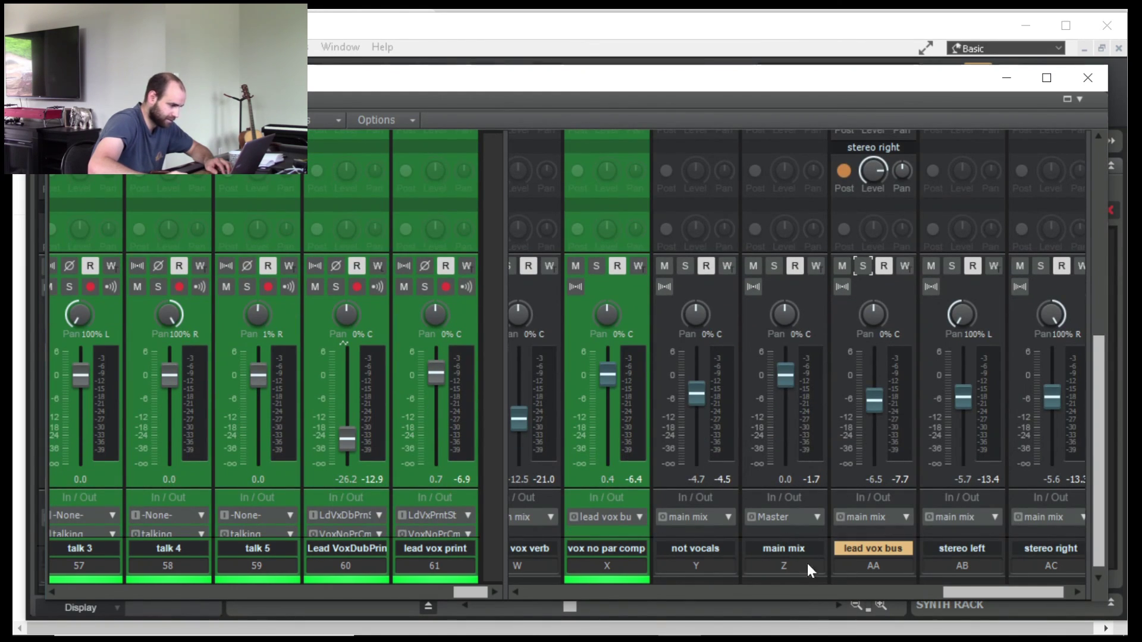
{"action": "scroll", "coordinate": [983, 588], "scroll_direction": "down", "scroll_amount": 1}
{"action": "left_click_drag", "start_coordinate": [984, 588], "coordinate": [929, 590]}
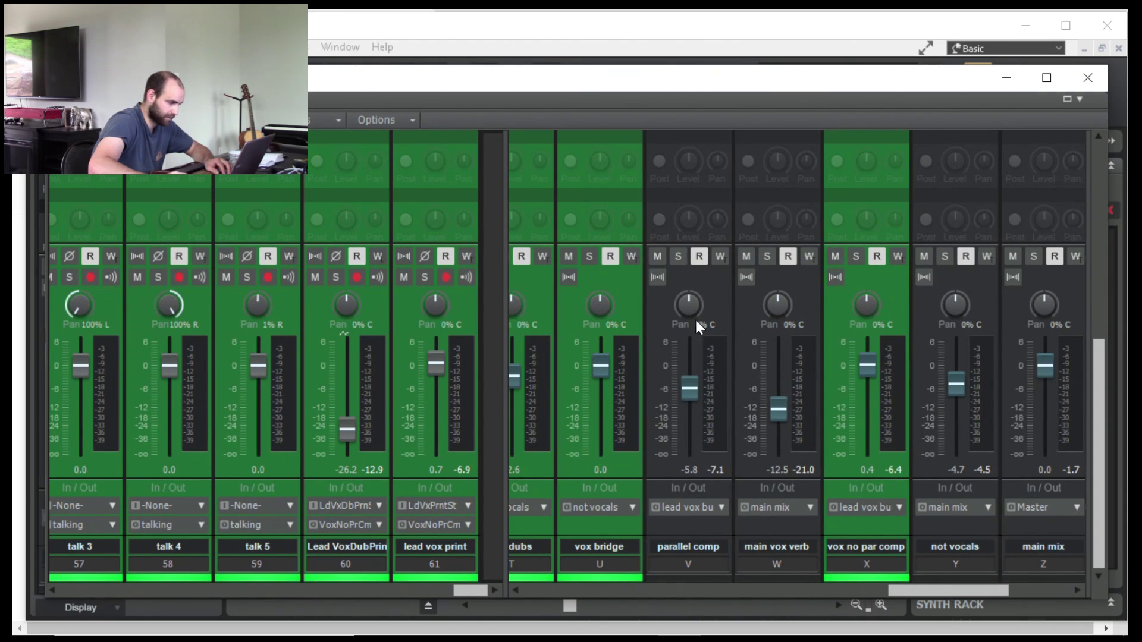
{"action": "key", "text": "space"}
{"action": "left_click_drag", "start_coordinate": [690, 390], "coordinate": [690, 377]}
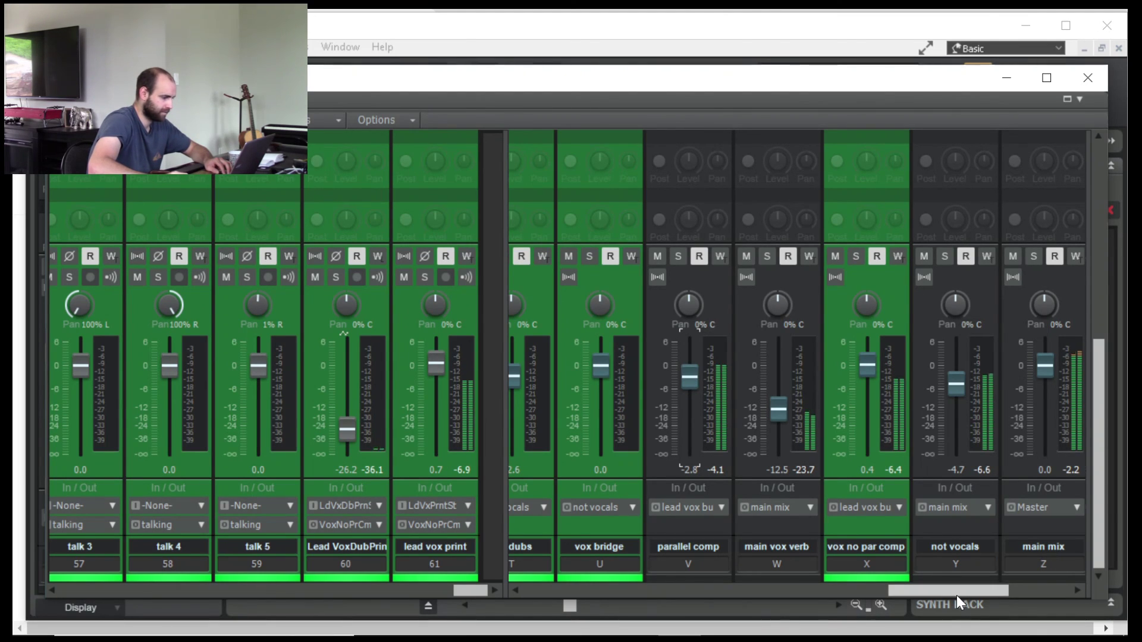
{"action": "left_click_drag", "start_coordinate": [941, 594], "coordinate": [1037, 593]}
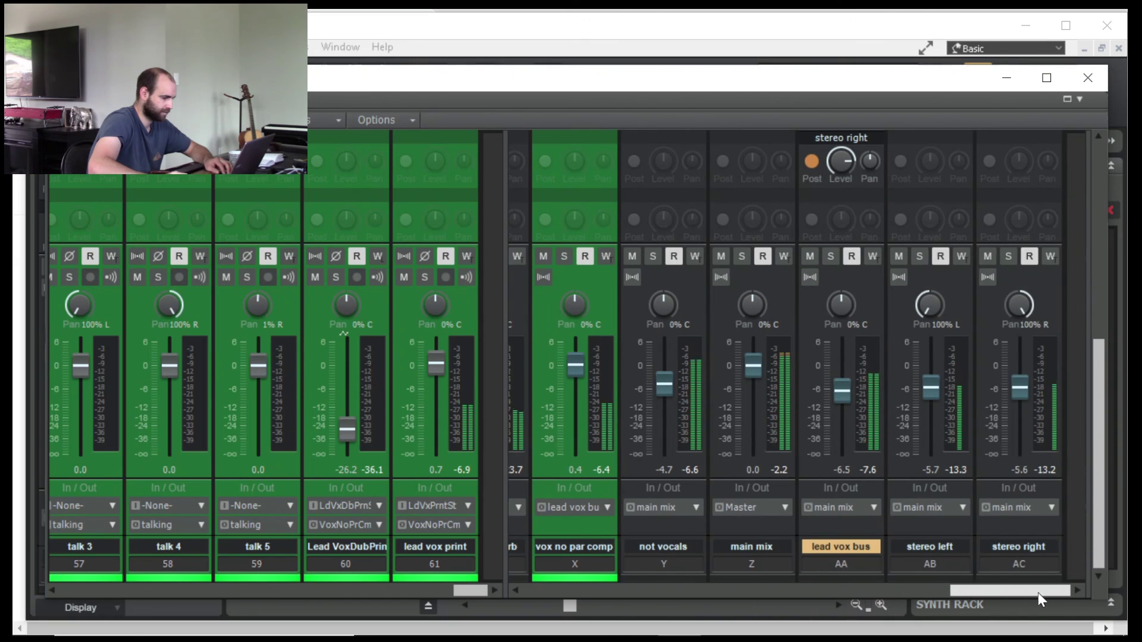
{"action": "left_click_drag", "start_coordinate": [841, 390], "coordinate": [841, 392]}
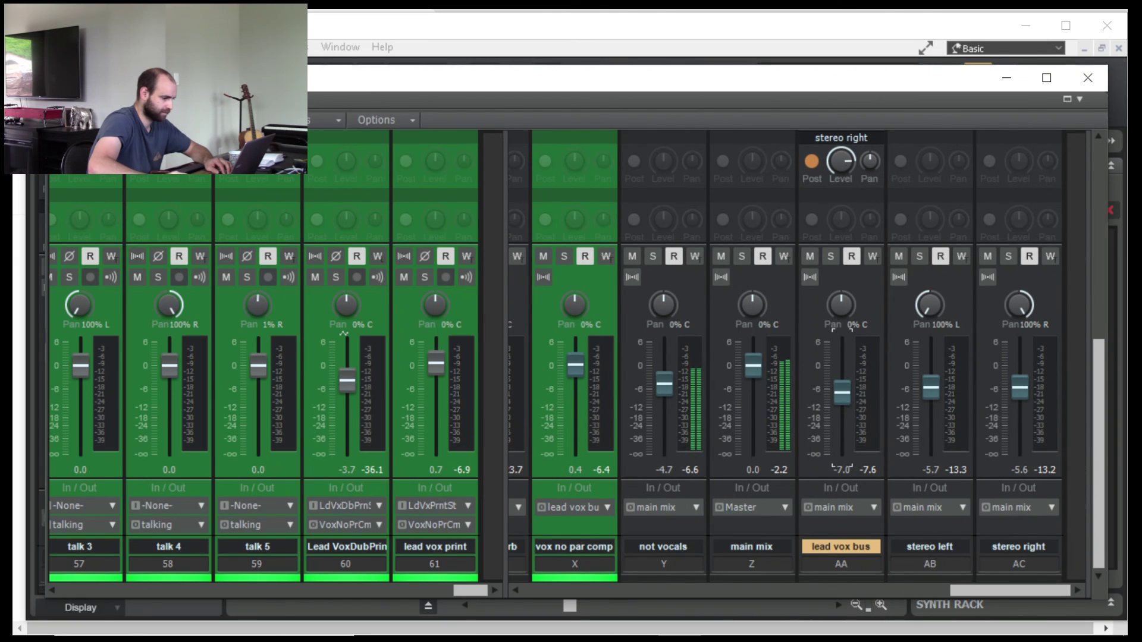